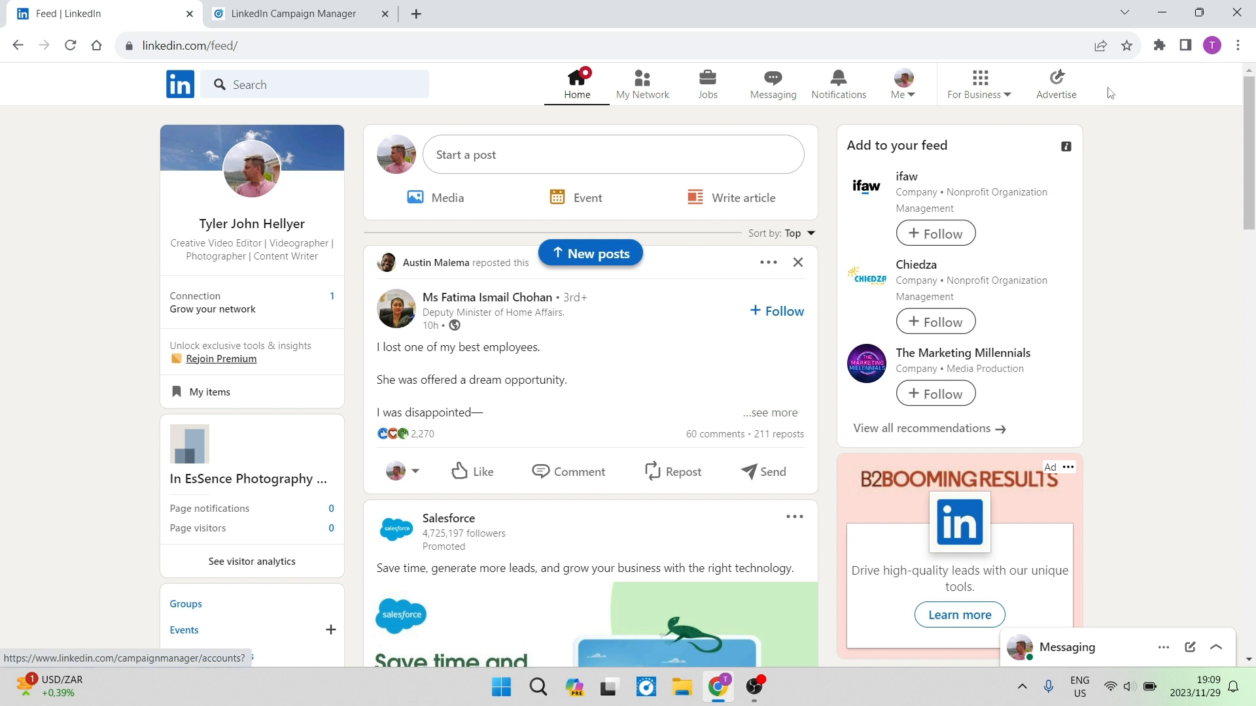
Open Campaign Manager from the LinkedIn feed's advertising link and close the duplicate page.
{"action": "left_click_drag", "start_coordinate": [1086, 97], "coordinate": [1116, 128]}
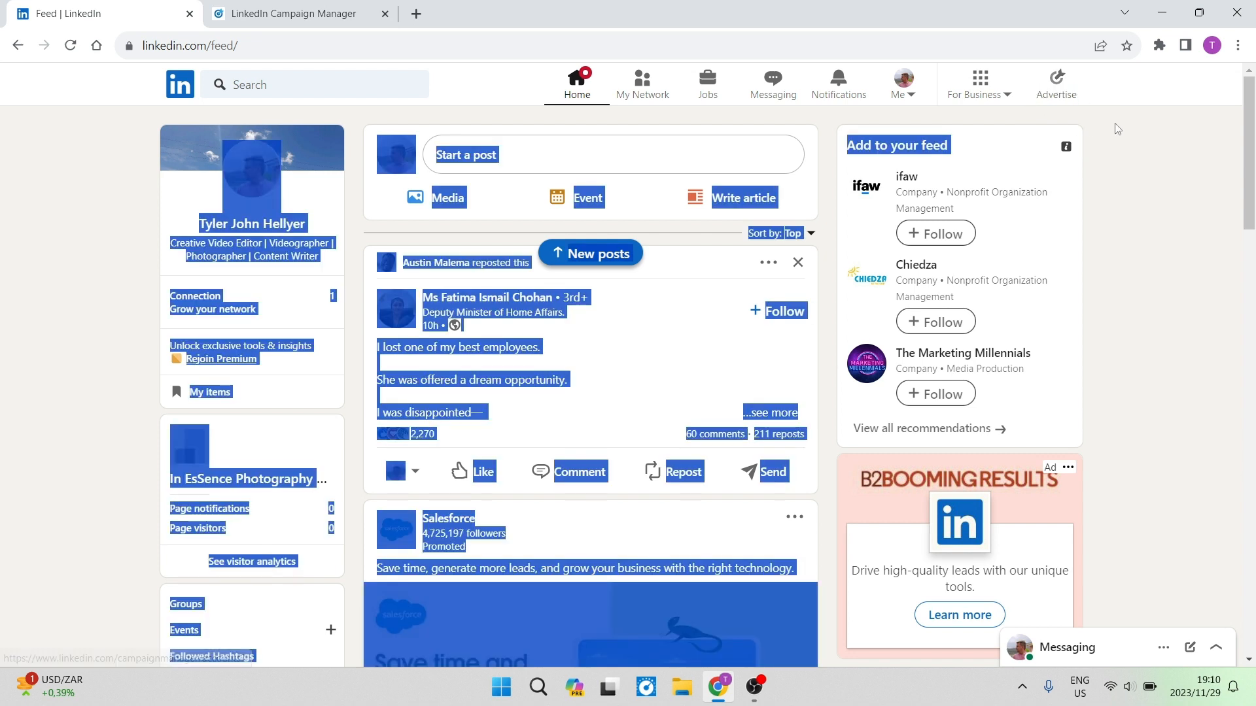
{"action": "left_click", "coordinate": [1114, 127]}
{"action": "left_click", "coordinate": [1058, 87]}
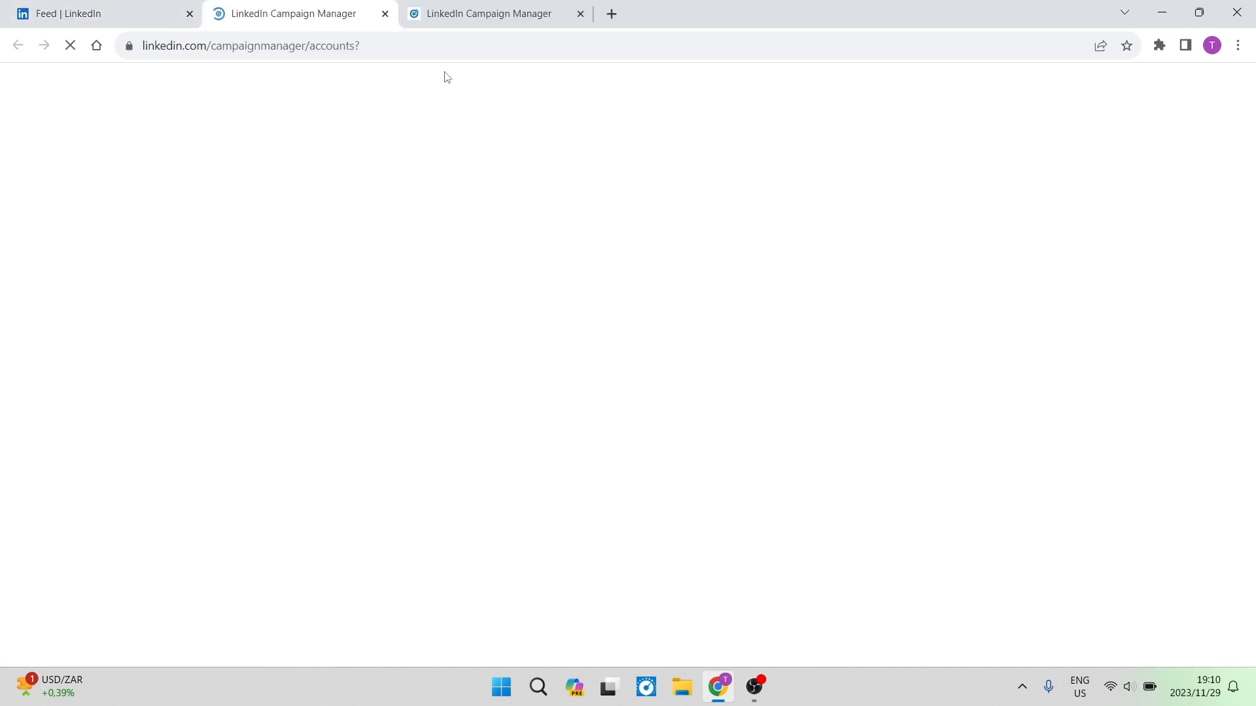
{"action": "left_click", "coordinate": [385, 14]}
{"action": "left_click", "coordinate": [288, 16]}
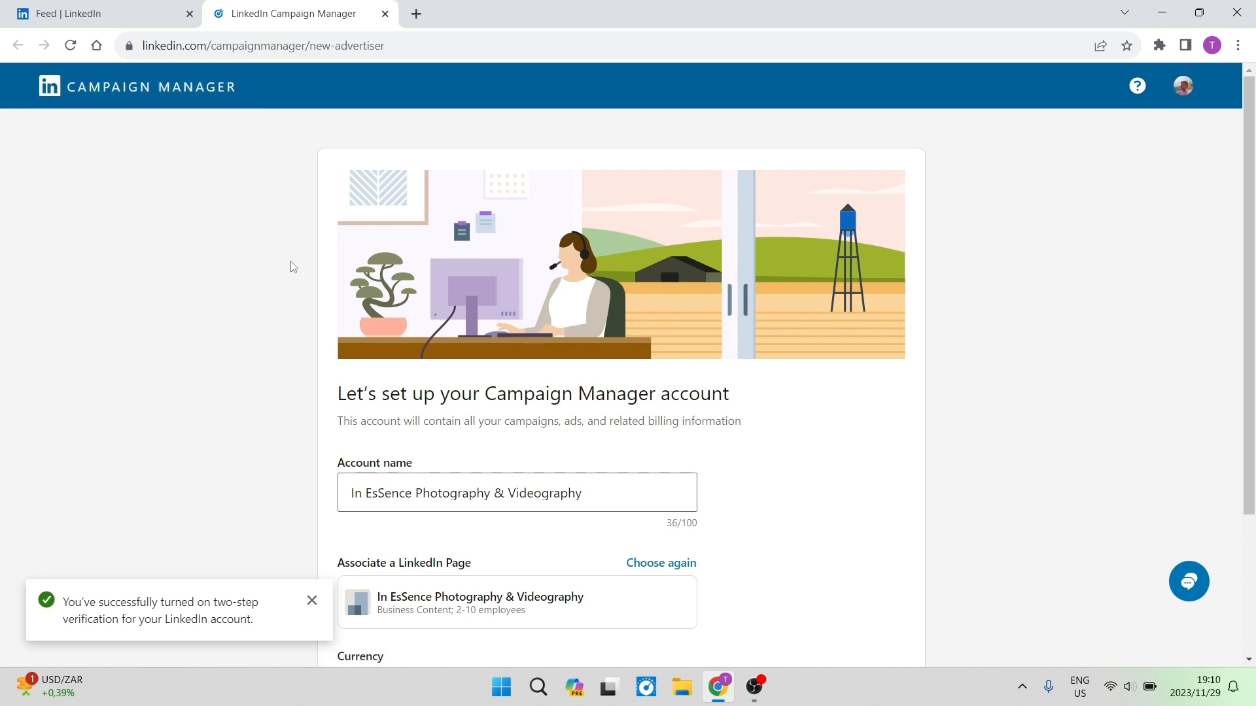
Accept the Ads Agreement and create the Campaign Manager account for In EsSence Photography & Videography with USD as currency.
{"action": "scroll", "coordinate": [268, 240], "scroll_direction": "down", "scroll_amount": 3}
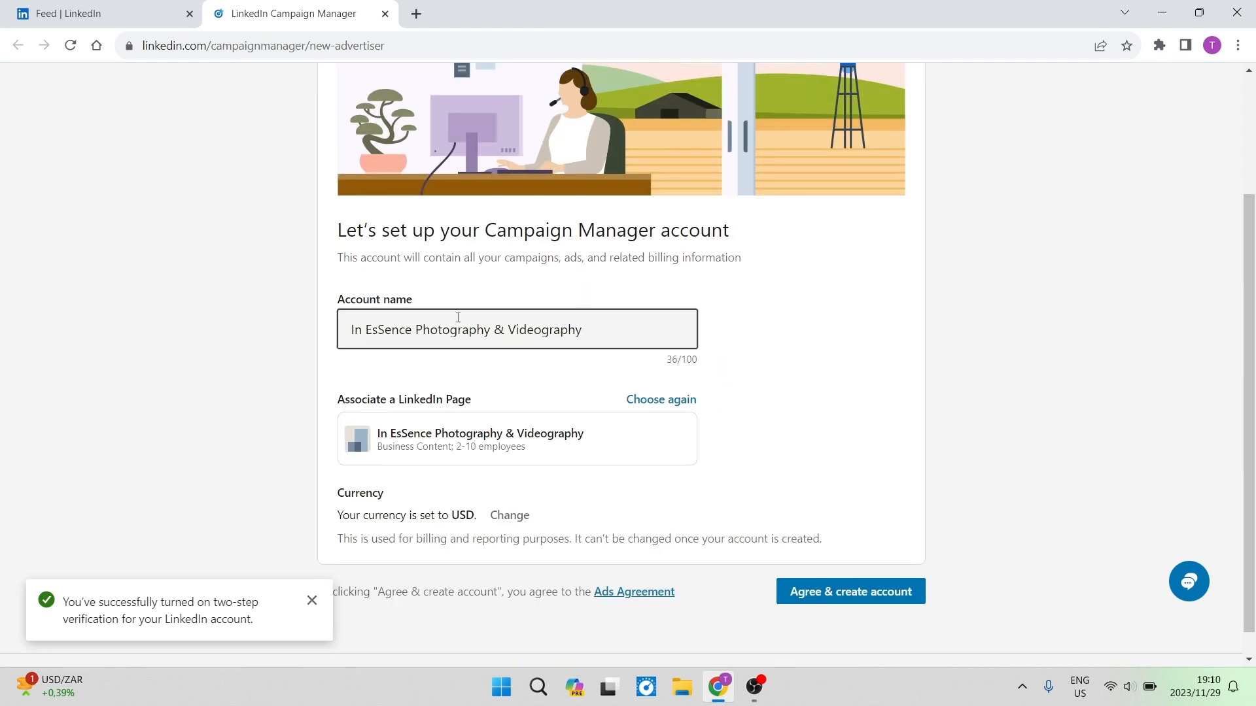
{"action": "scroll", "coordinate": [307, 330], "scroll_direction": "down", "scroll_amount": 1}
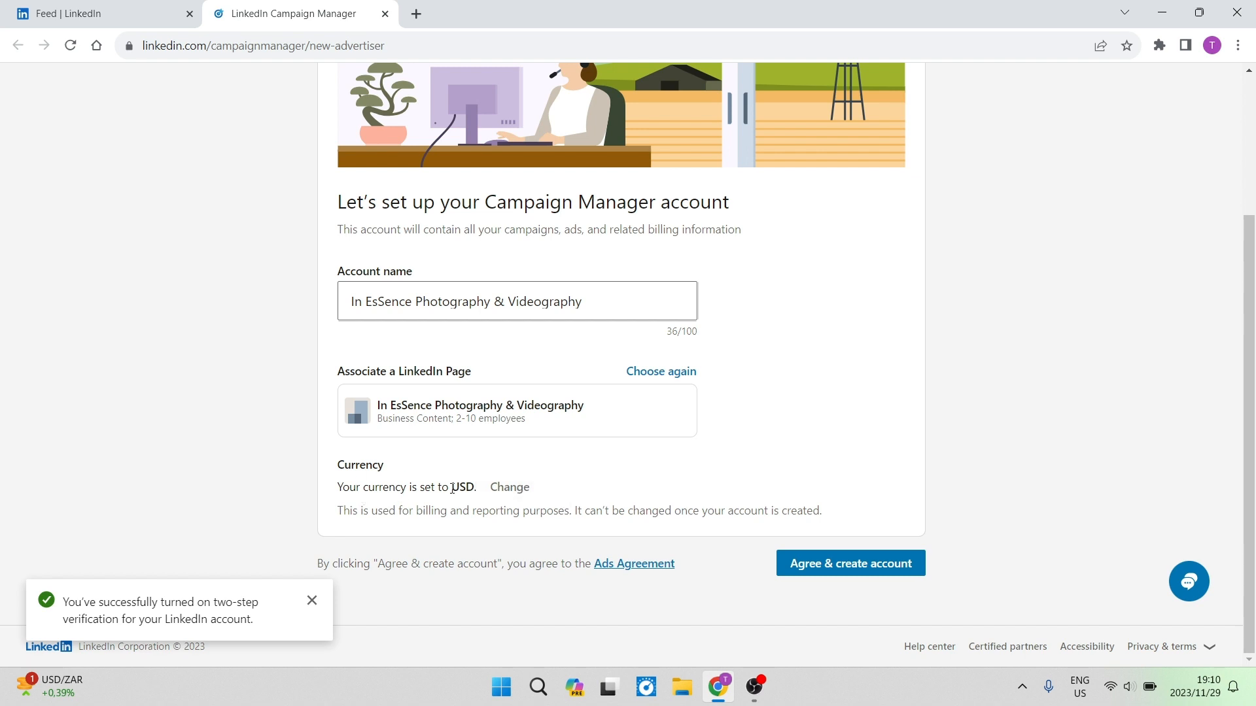
{"action": "left_click", "coordinate": [853, 574]}
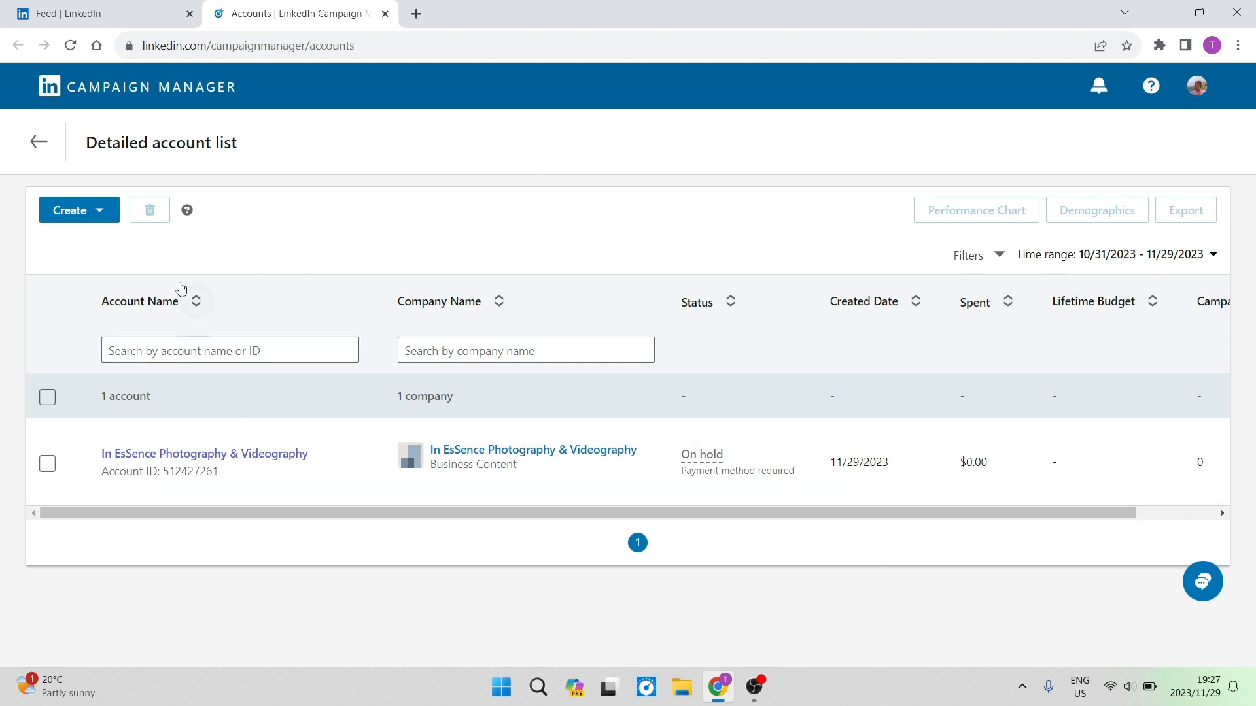
{"action": "left_click", "coordinate": [99, 215]}
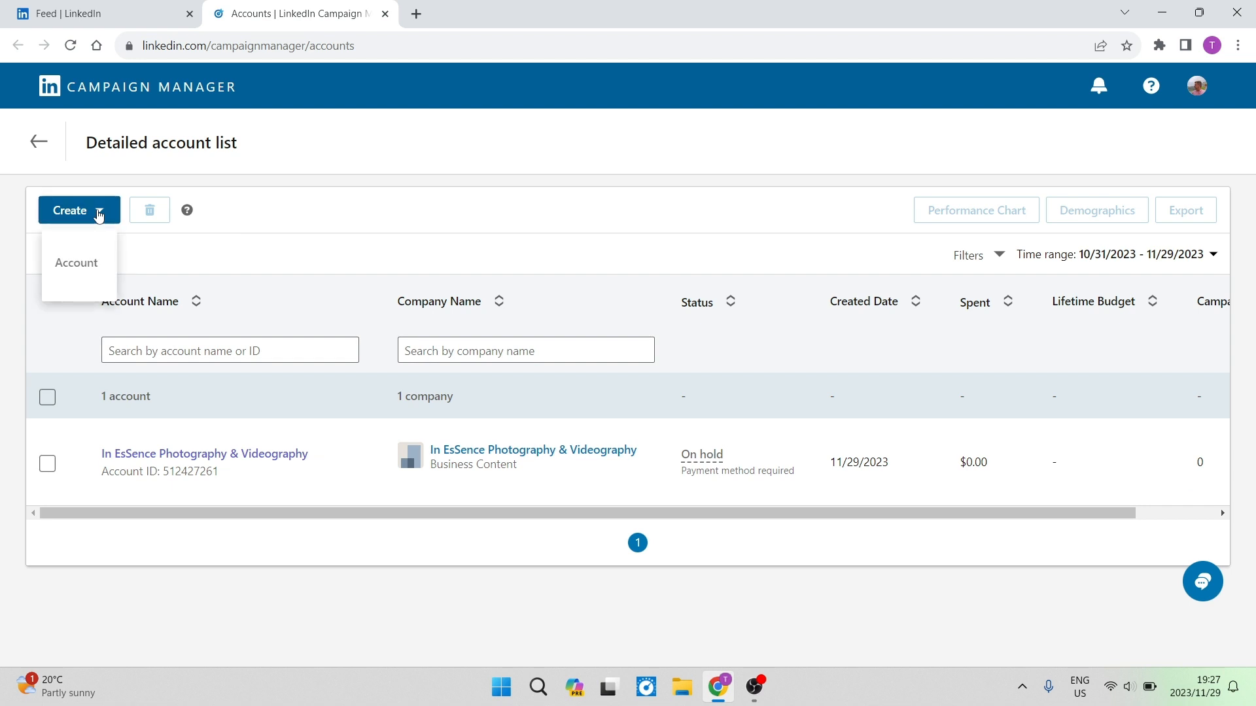
{"action": "left_click", "coordinate": [90, 269]}
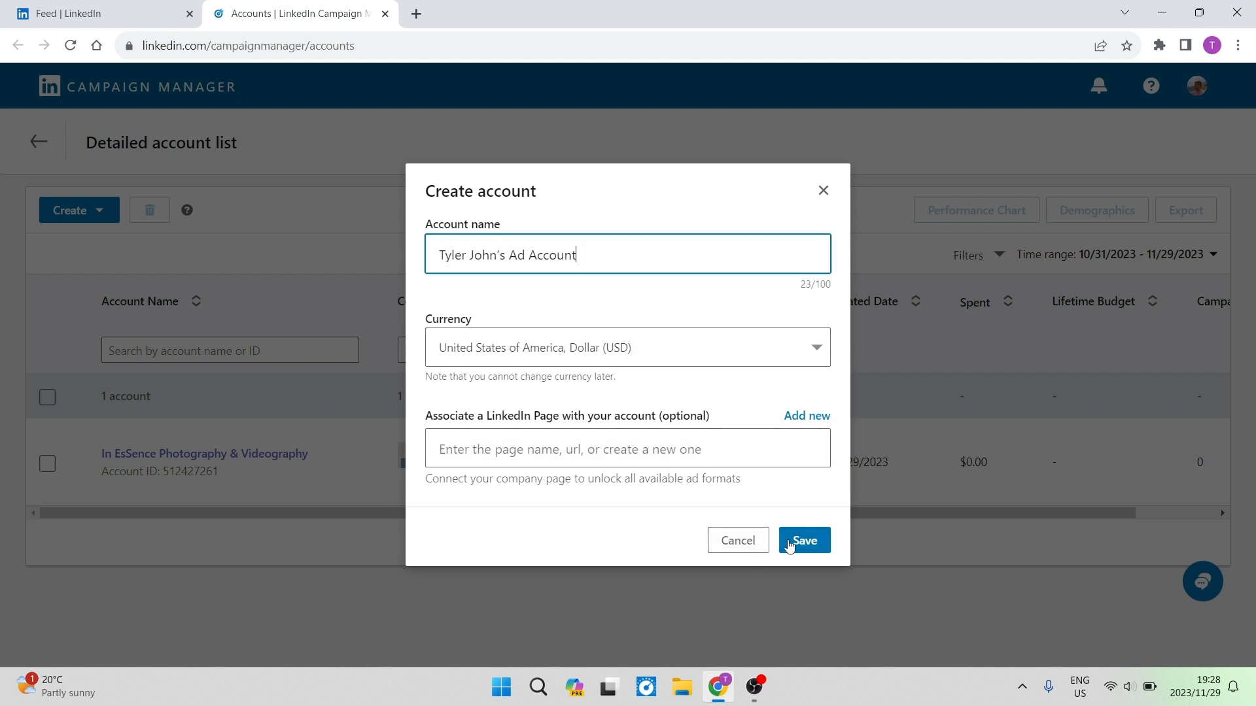
{"action": "left_click", "coordinate": [751, 541]}
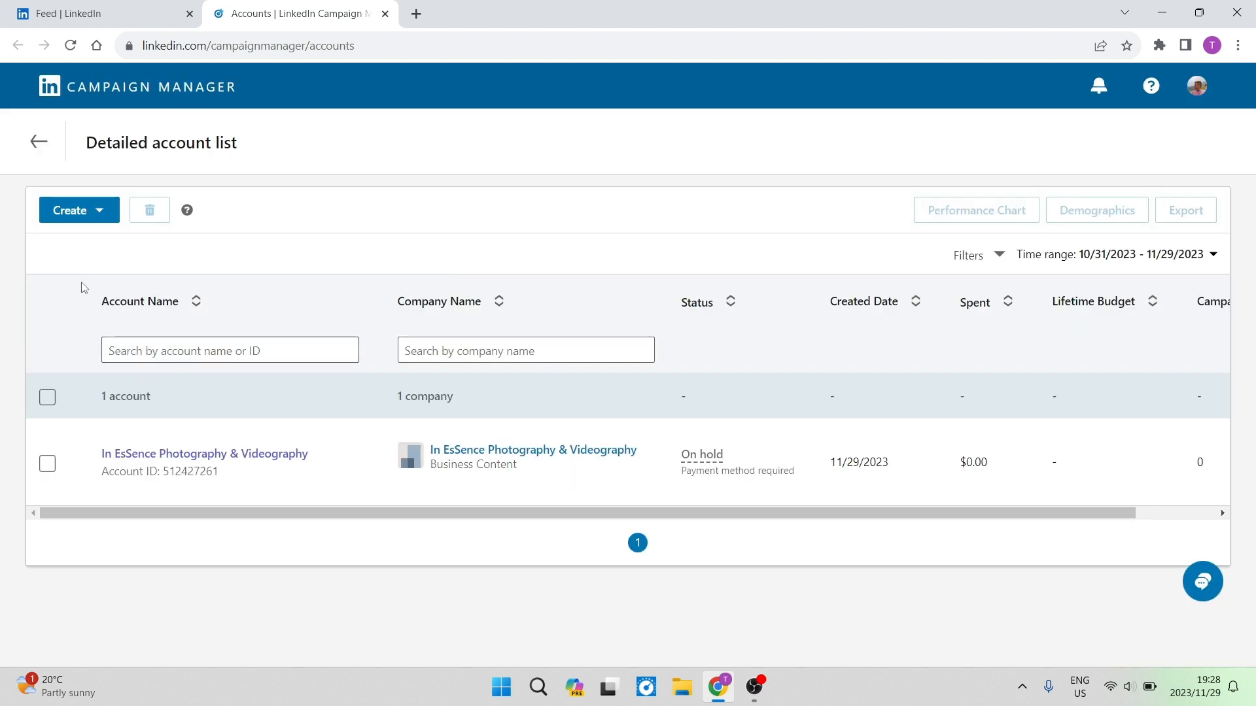
Open the In EsSence Photography & Videography ad account from the detailed account list.
{"action": "mouse_move", "coordinate": [272, 489]}
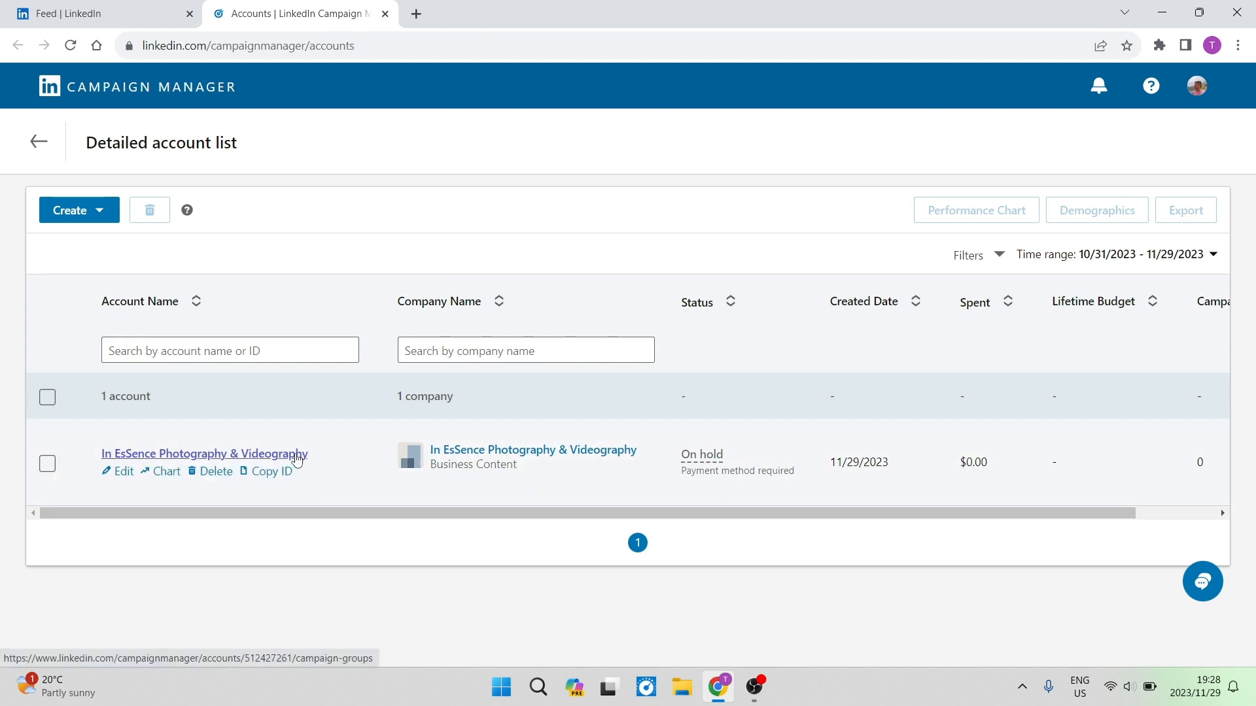
{"action": "left_click", "coordinate": [298, 460]}
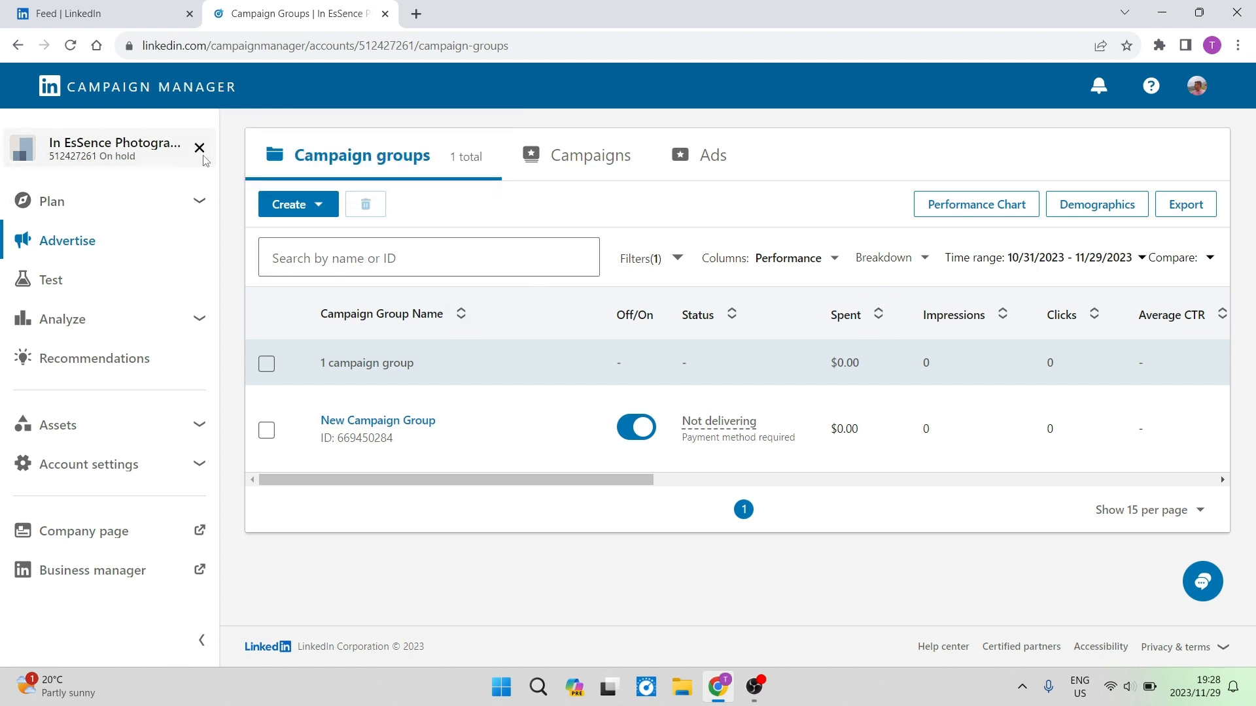
Examine the account switcher and the options under Plan, Analyze and Account settings.
{"action": "left_click", "coordinate": [148, 143]}
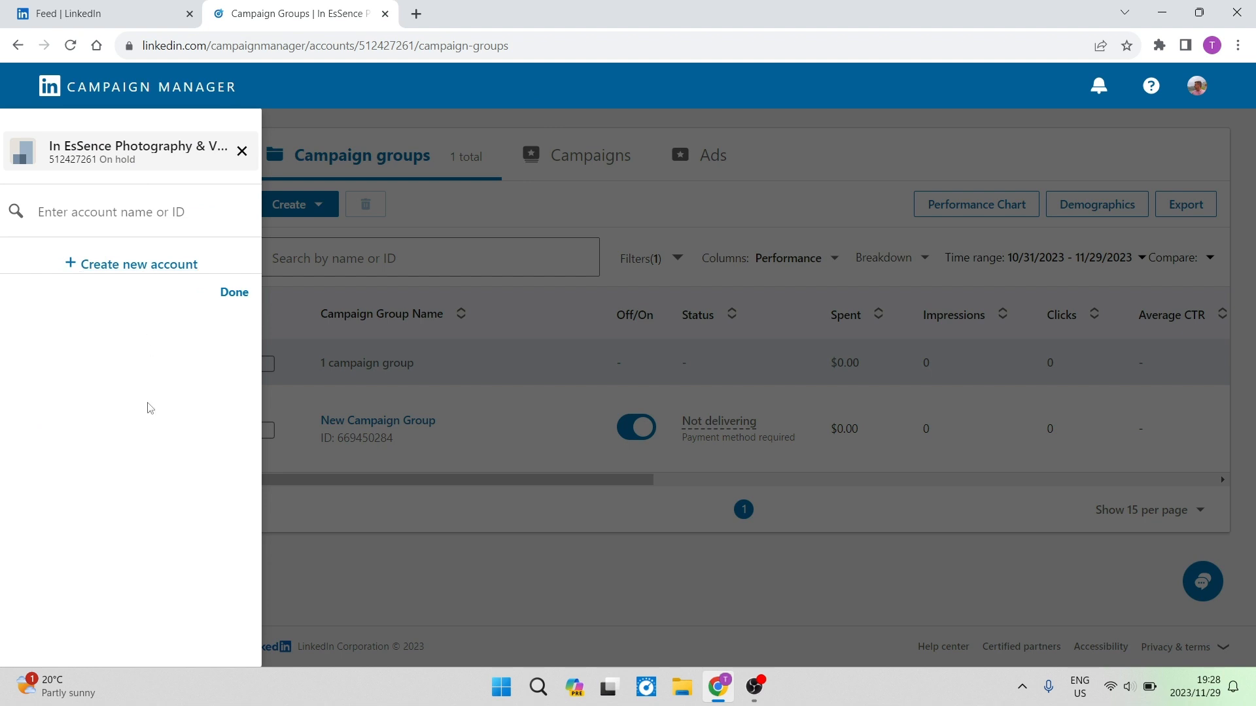
{"action": "left_click", "coordinate": [241, 151]}
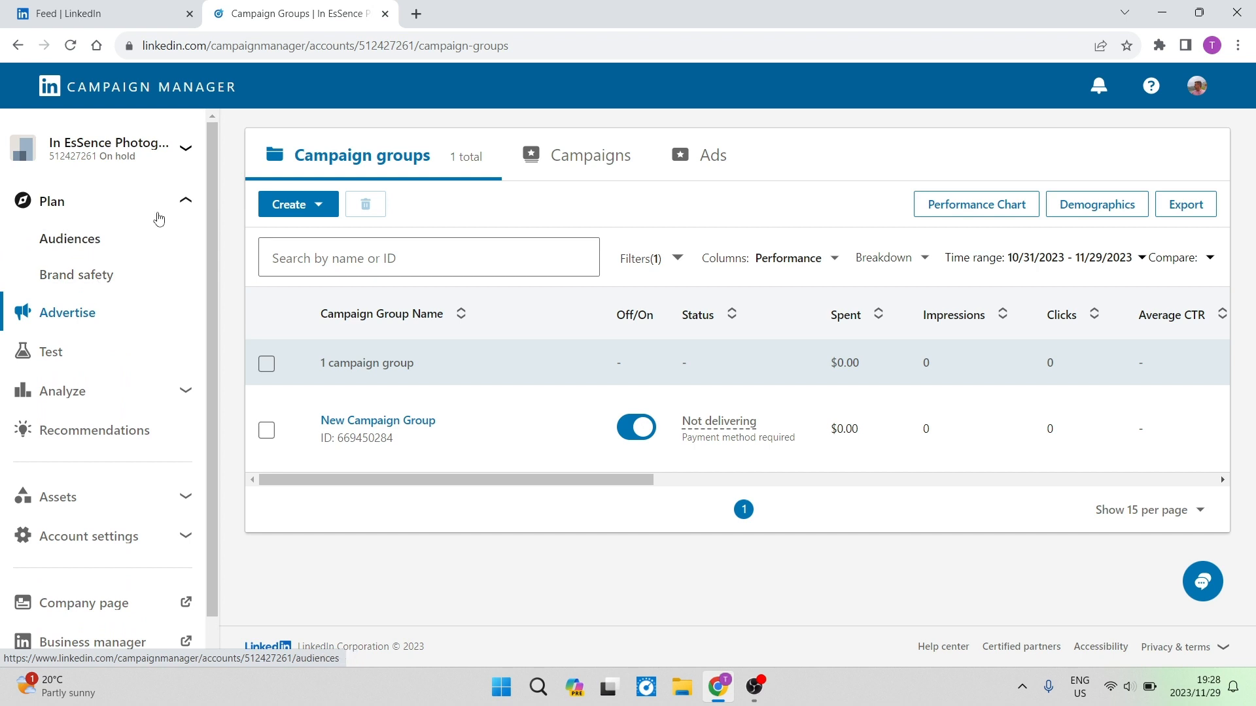
{"action": "left_click", "coordinate": [187, 203]}
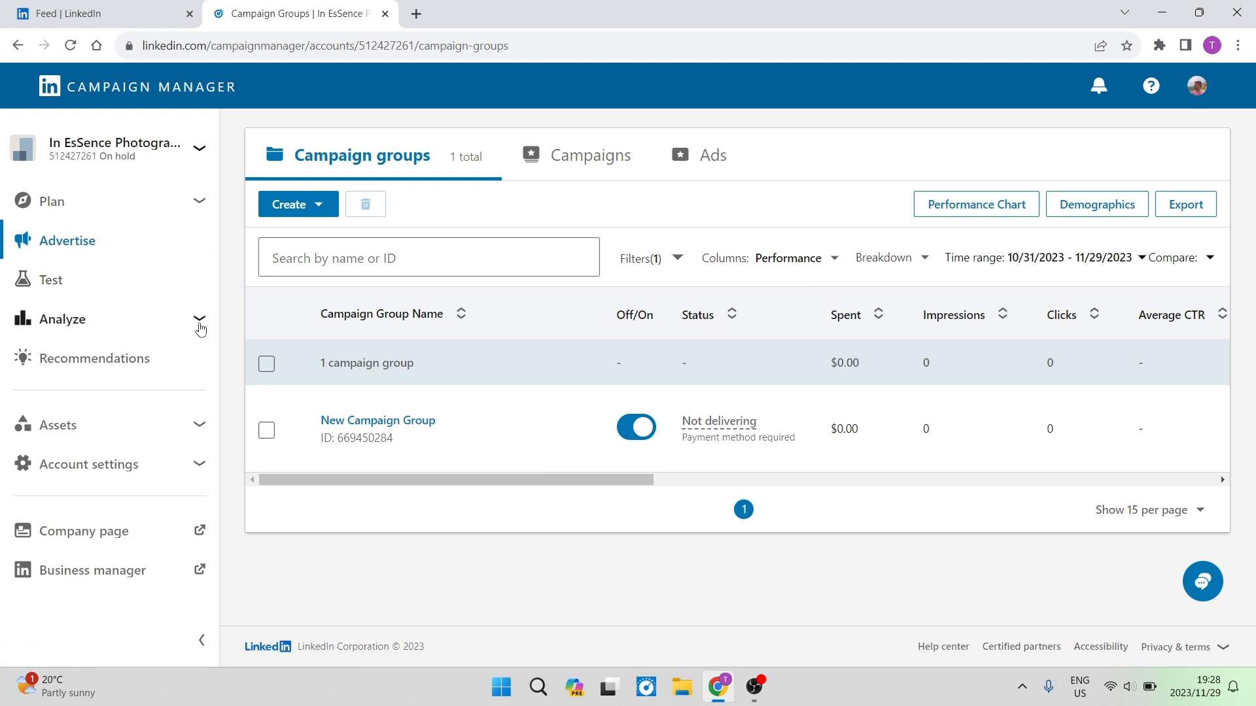
{"action": "left_click", "coordinate": [200, 320]}
{"action": "left_click", "coordinate": [196, 321]}
{"action": "left_click", "coordinate": [200, 477]}
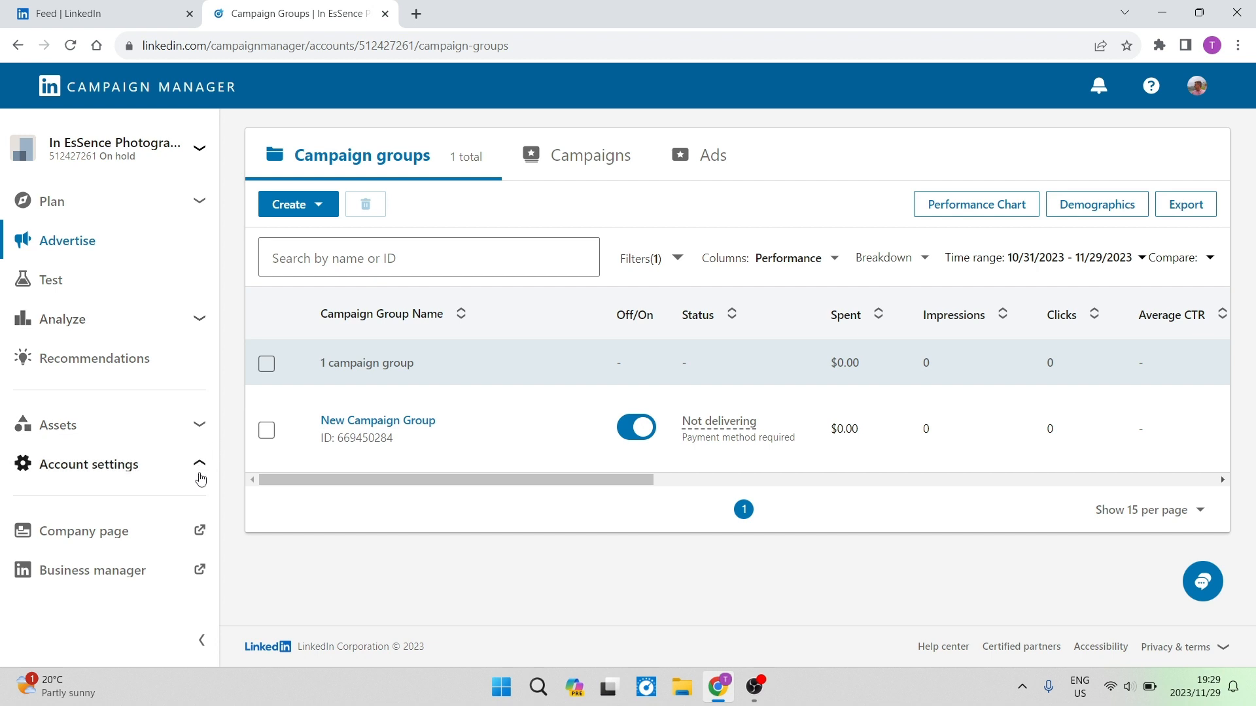
{"action": "scroll", "coordinate": [150, 484], "scroll_direction": "down", "scroll_amount": 2}
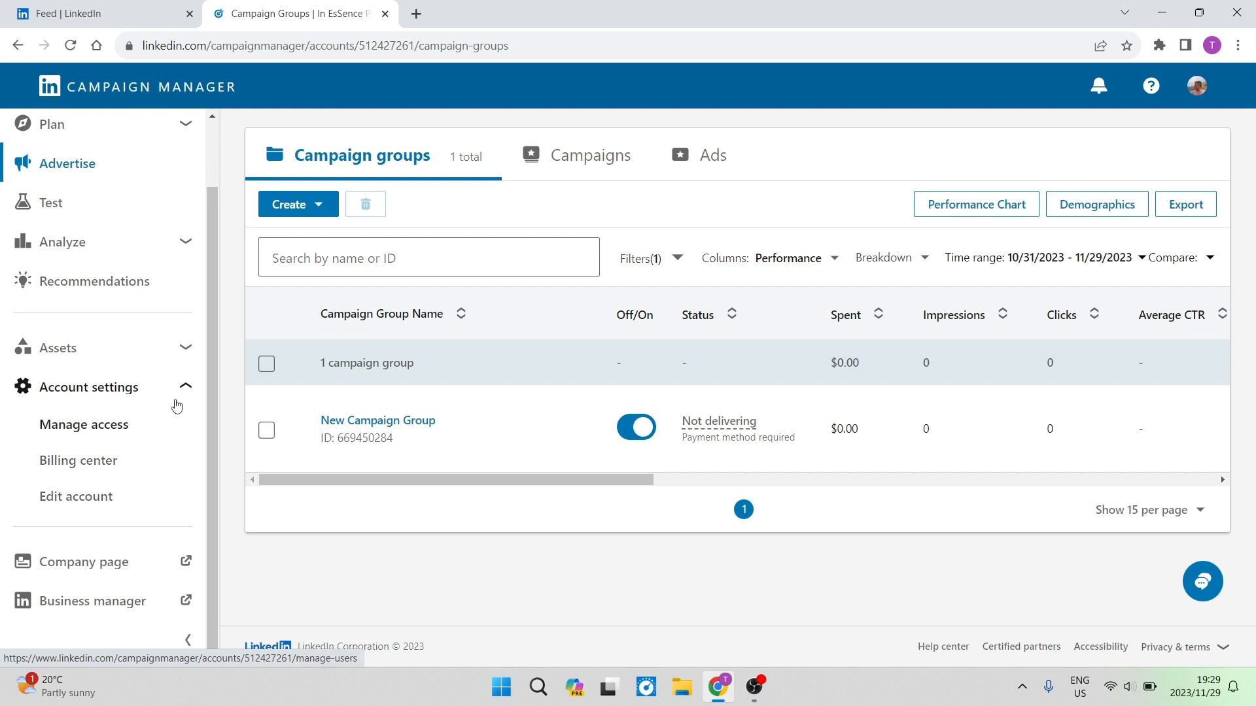
{"action": "left_click", "coordinate": [179, 392]}
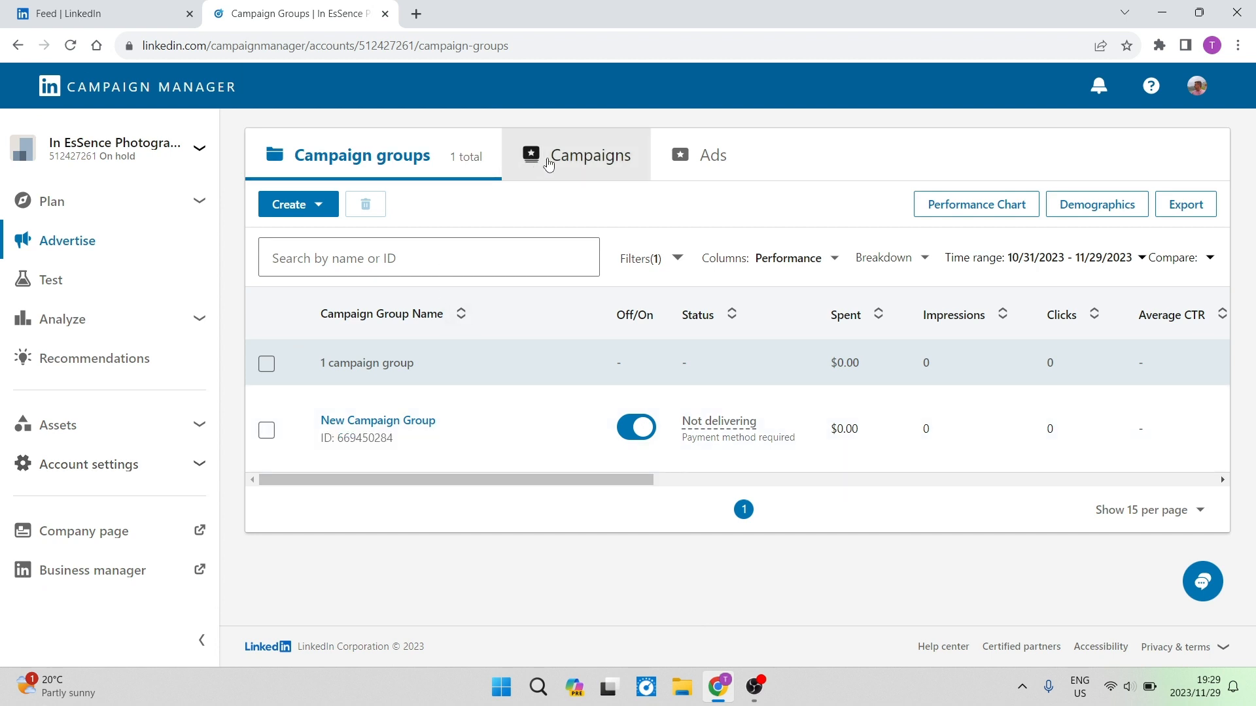
Start a new campaign from the Campaigns list and name its new campaign group Campaign 55.
{"action": "left_click", "coordinate": [548, 157]}
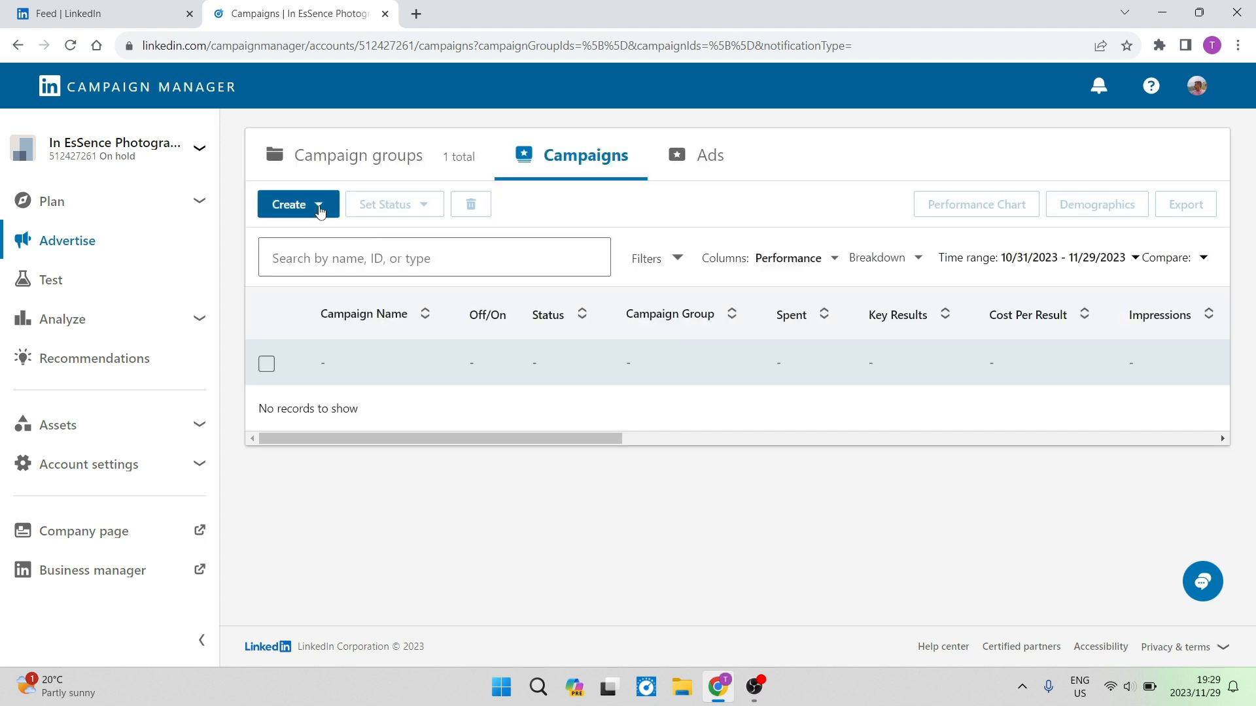
{"action": "left_click", "coordinate": [319, 209]}
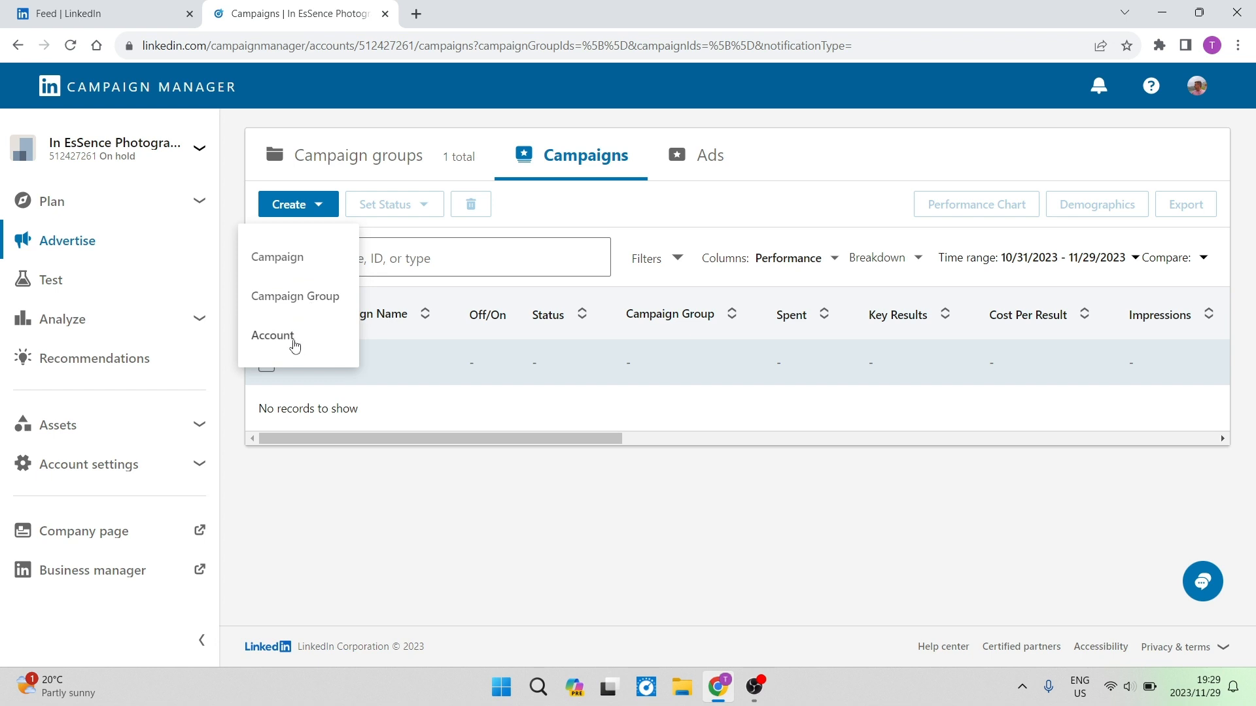
{"action": "left_click", "coordinate": [281, 265]}
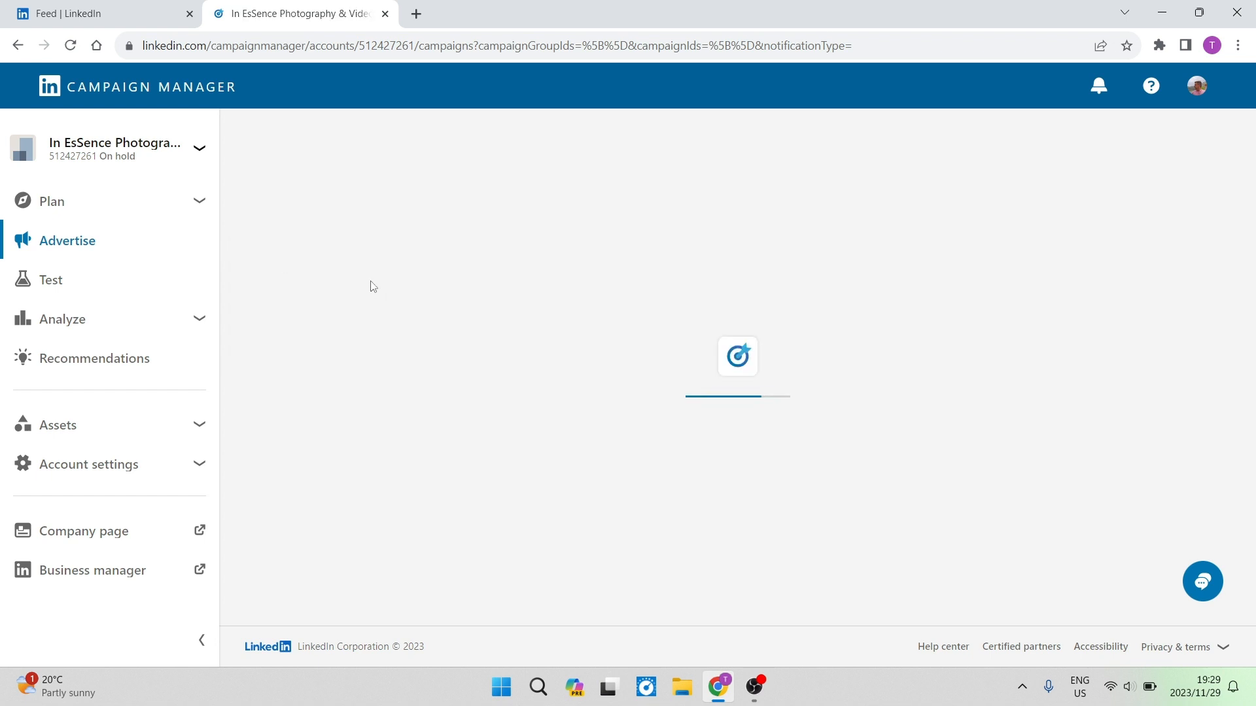
{"action": "left_click", "coordinate": [431, 364]}
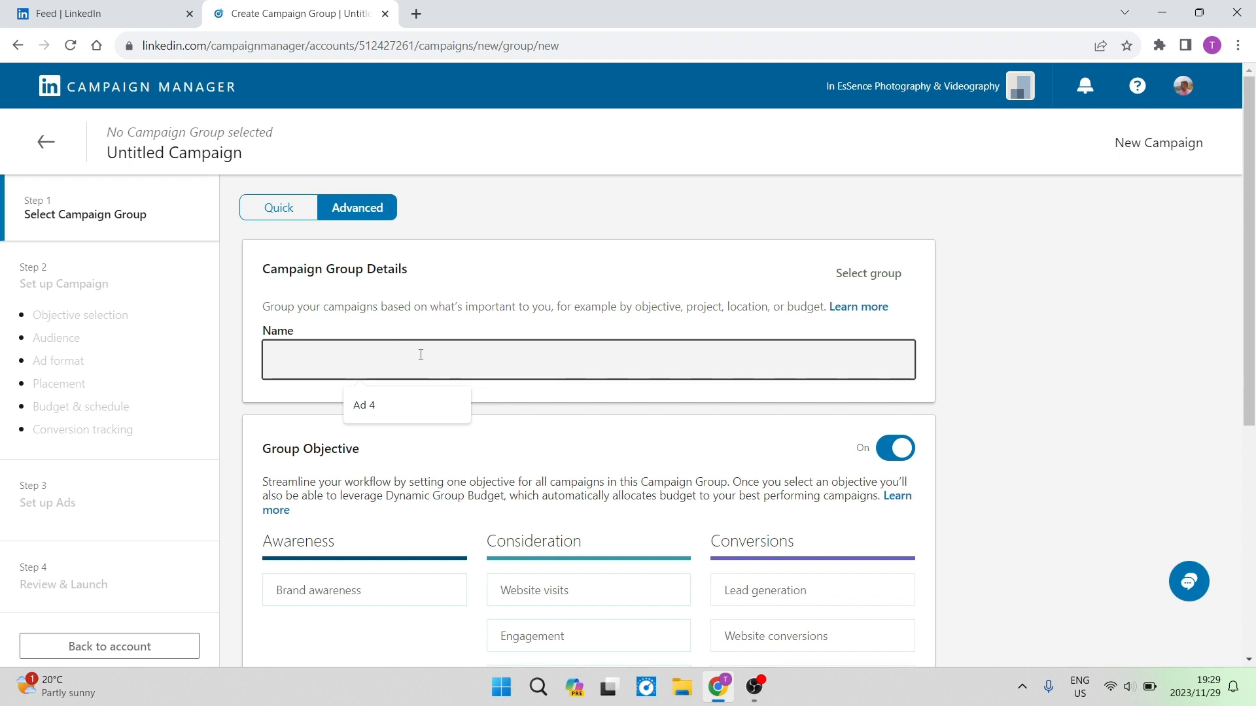
{"action": "type", "text": "Cam"}
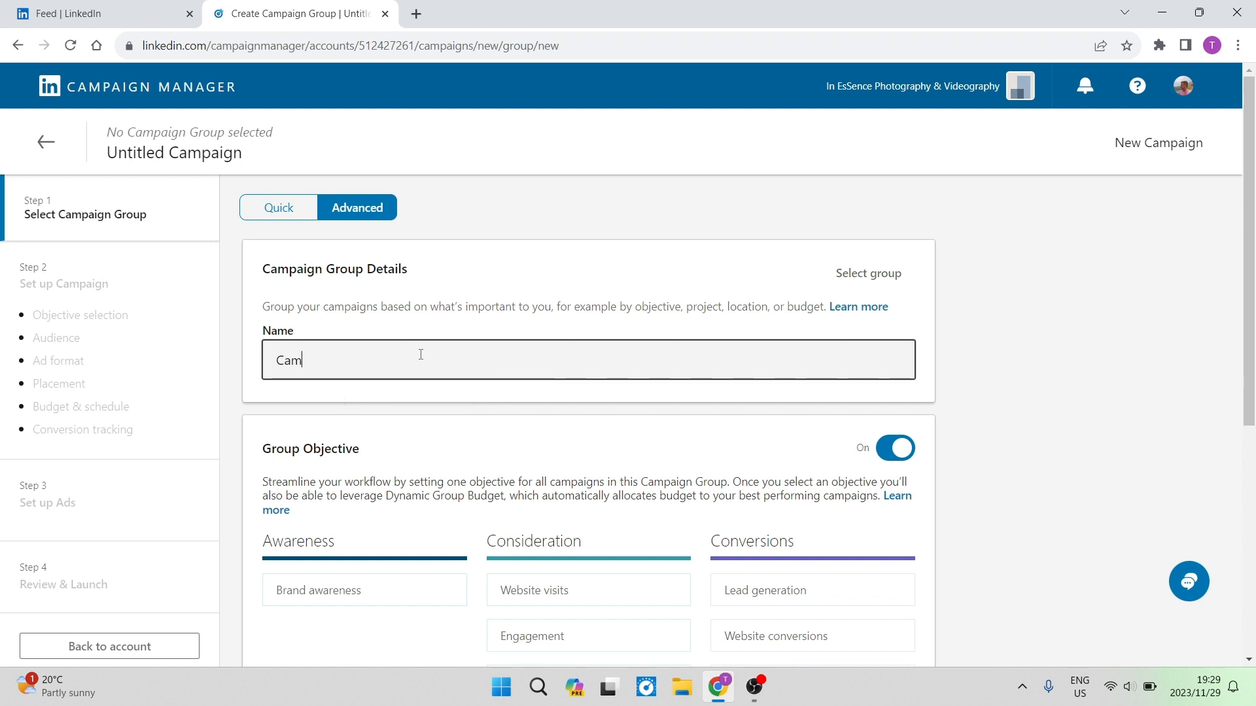
{"action": "type", "text": "paign 55"}
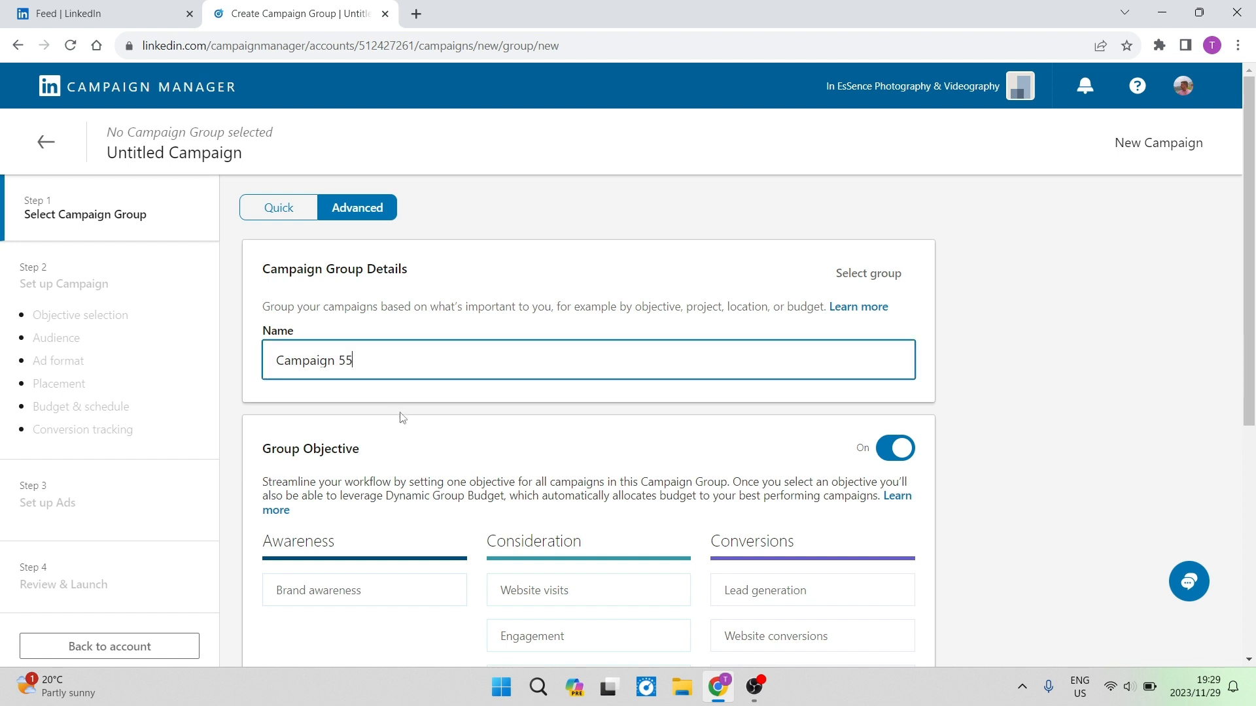
Set the campaign group's objective to Lead generation and review the objective's details.
{"action": "scroll", "coordinate": [460, 478], "scroll_direction": "down", "scroll_amount": 4}
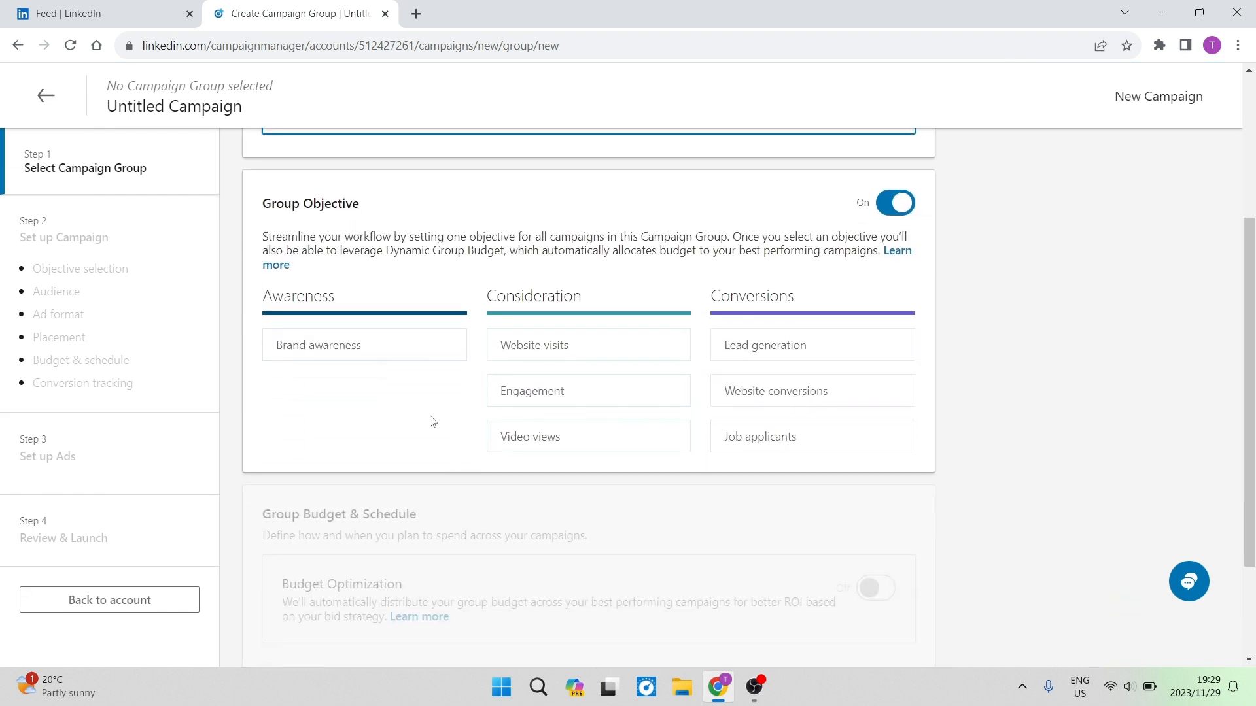
{"action": "left_click_drag", "start_coordinate": [364, 209], "coordinate": [252, 202]}
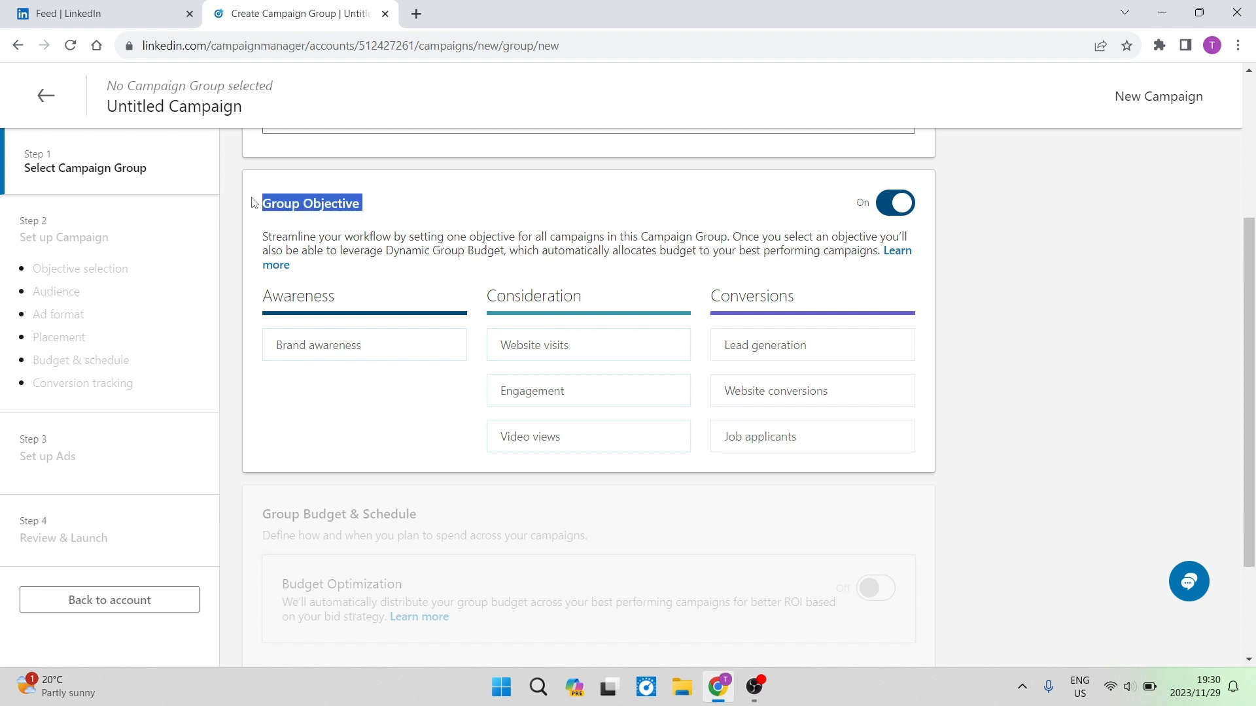
{"action": "left_click", "coordinate": [479, 191]}
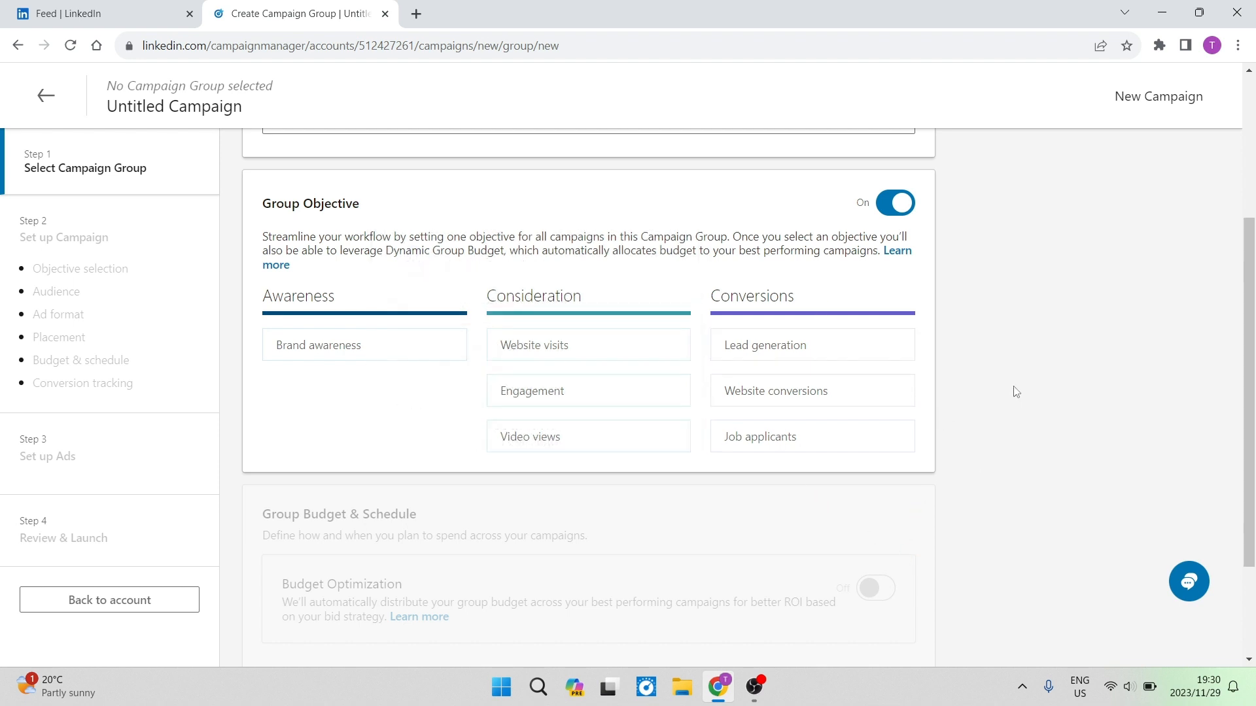
{"action": "left_click", "coordinate": [784, 357]}
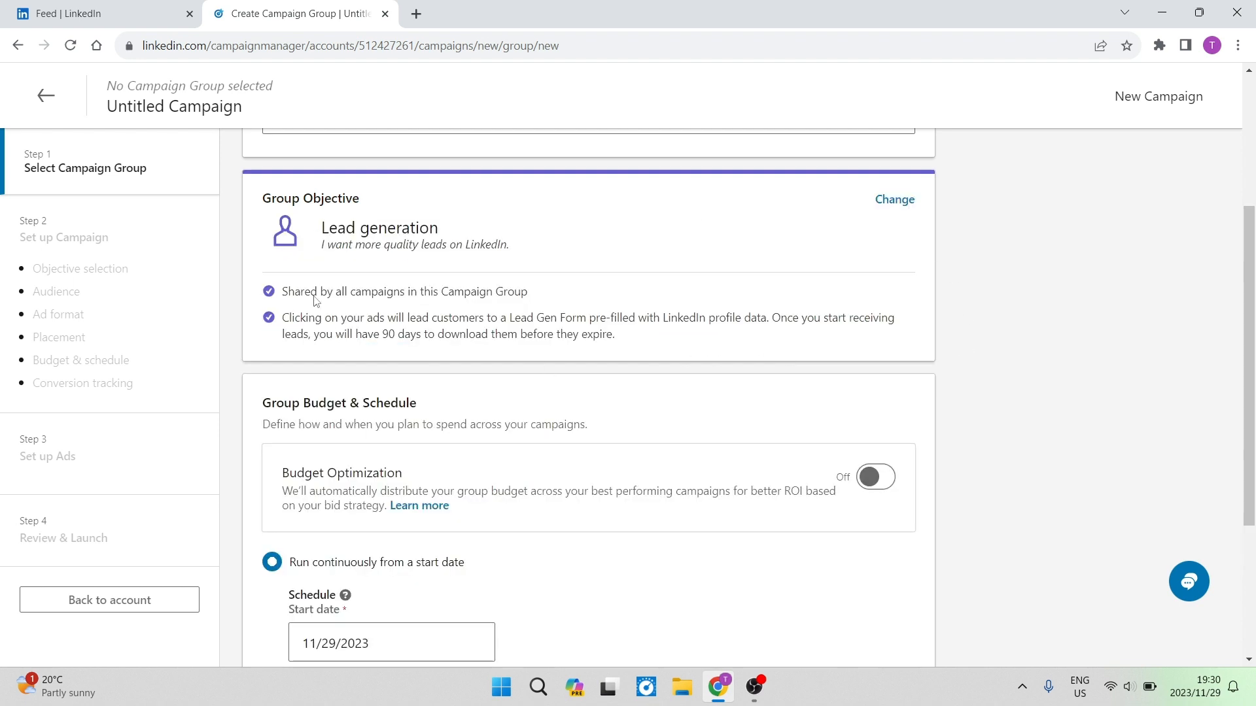
{"action": "scroll", "coordinate": [433, 290], "scroll_direction": "up", "scroll_amount": 4}
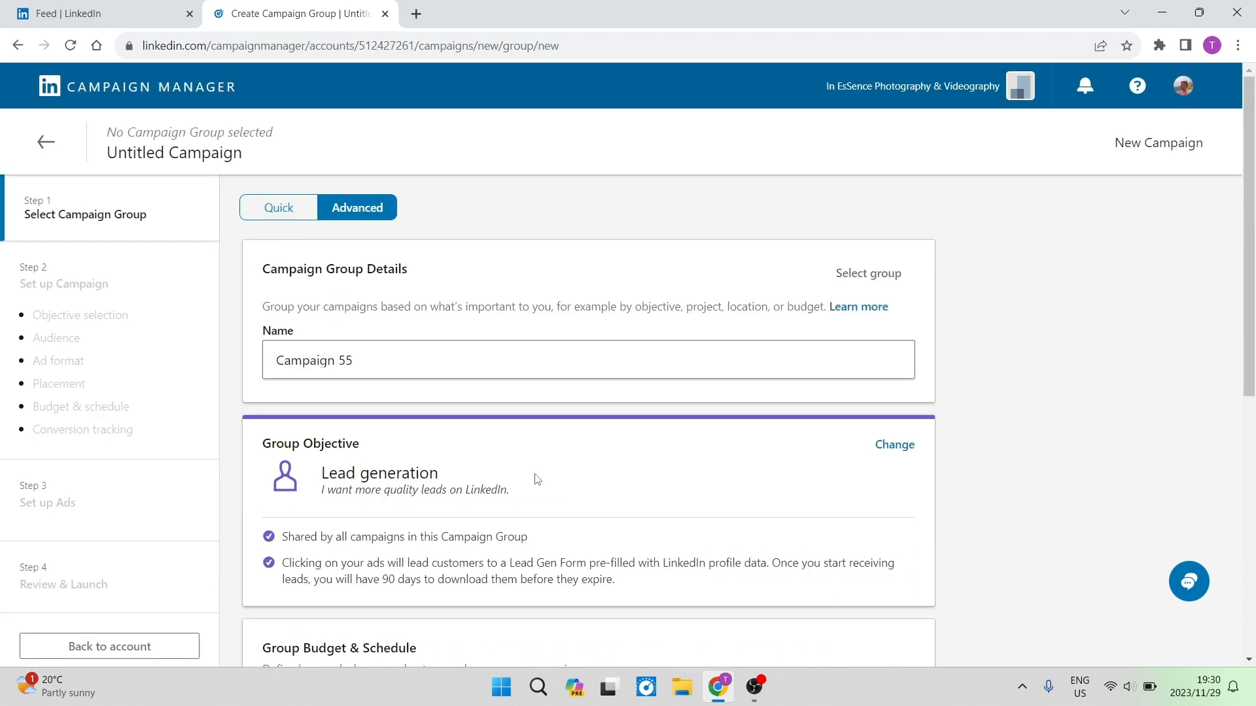
{"action": "scroll", "coordinate": [432, 389], "scroll_direction": "down", "scroll_amount": 5}
{"action": "scroll", "coordinate": [431, 388], "scroll_direction": "up", "scroll_amount": 1}
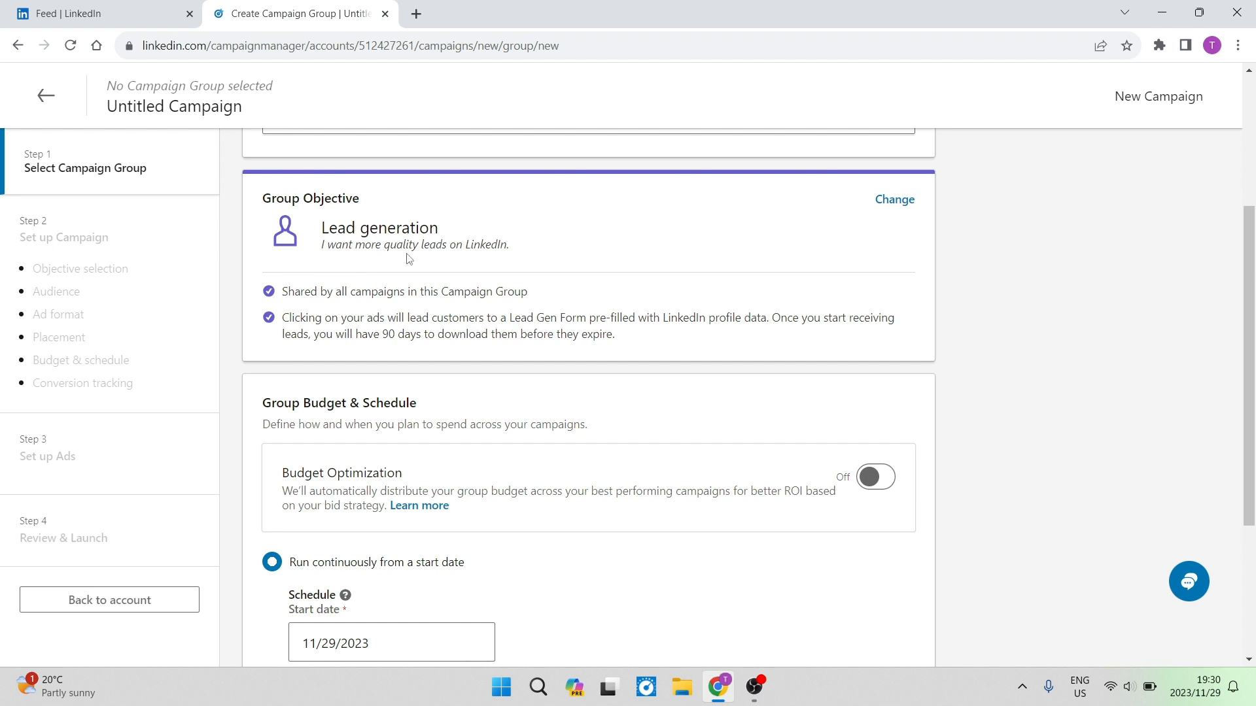
Set the campaign group to run continuously from 11/29/2023 with budget optimization off, and continue to campaign setup.
{"action": "scroll", "coordinate": [529, 276], "scroll_direction": "down", "scroll_amount": 4}
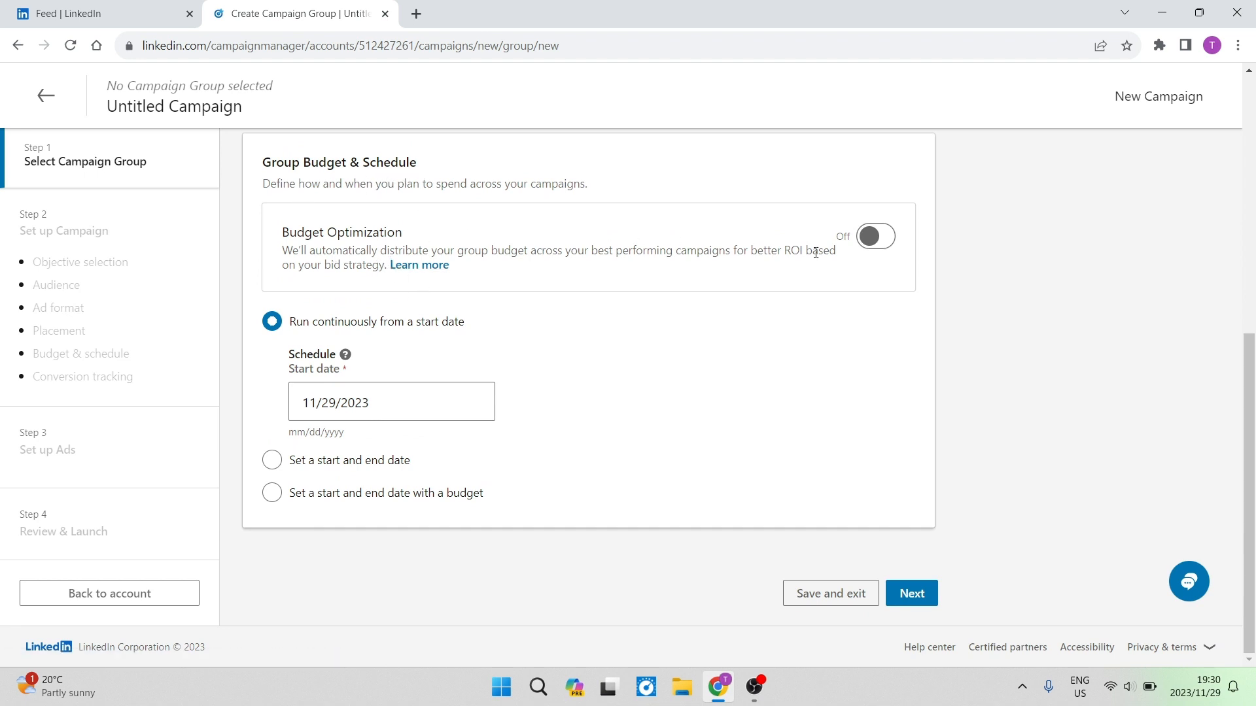
{"action": "left_click", "coordinate": [875, 239]}
{"action": "left_click", "coordinate": [876, 242]}
{"action": "left_click", "coordinate": [395, 403]}
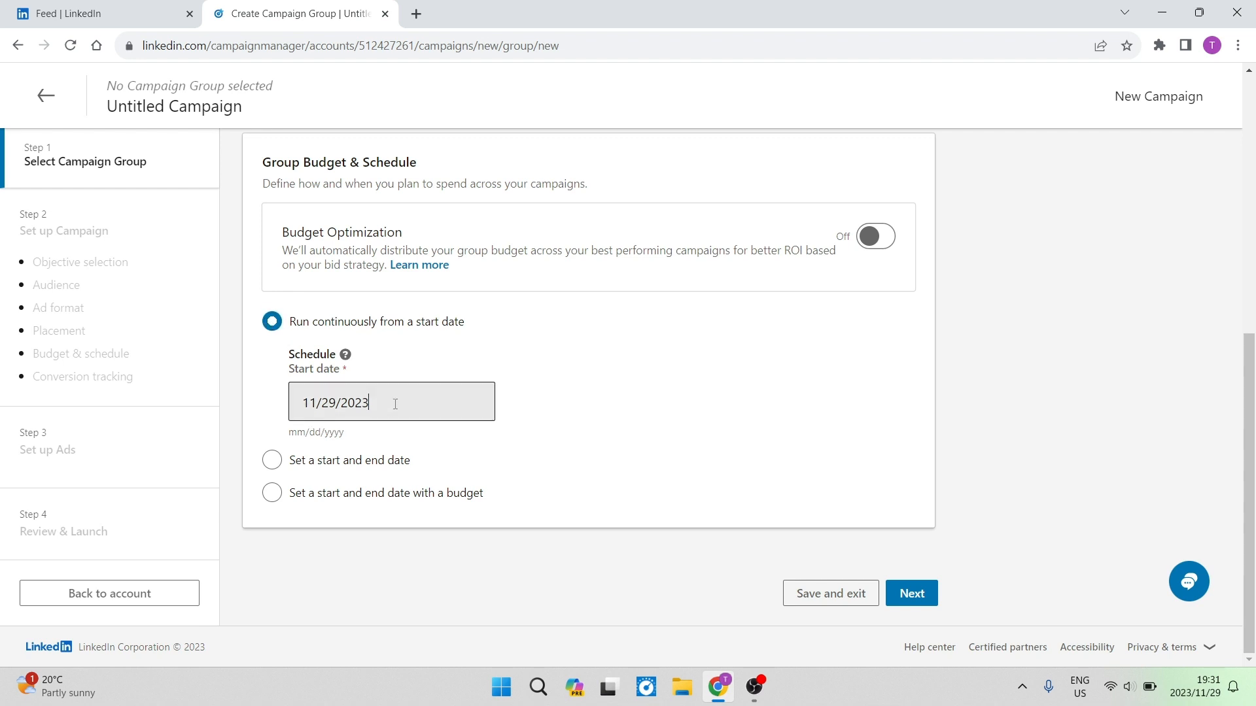
{"action": "left_click", "coordinate": [503, 368]}
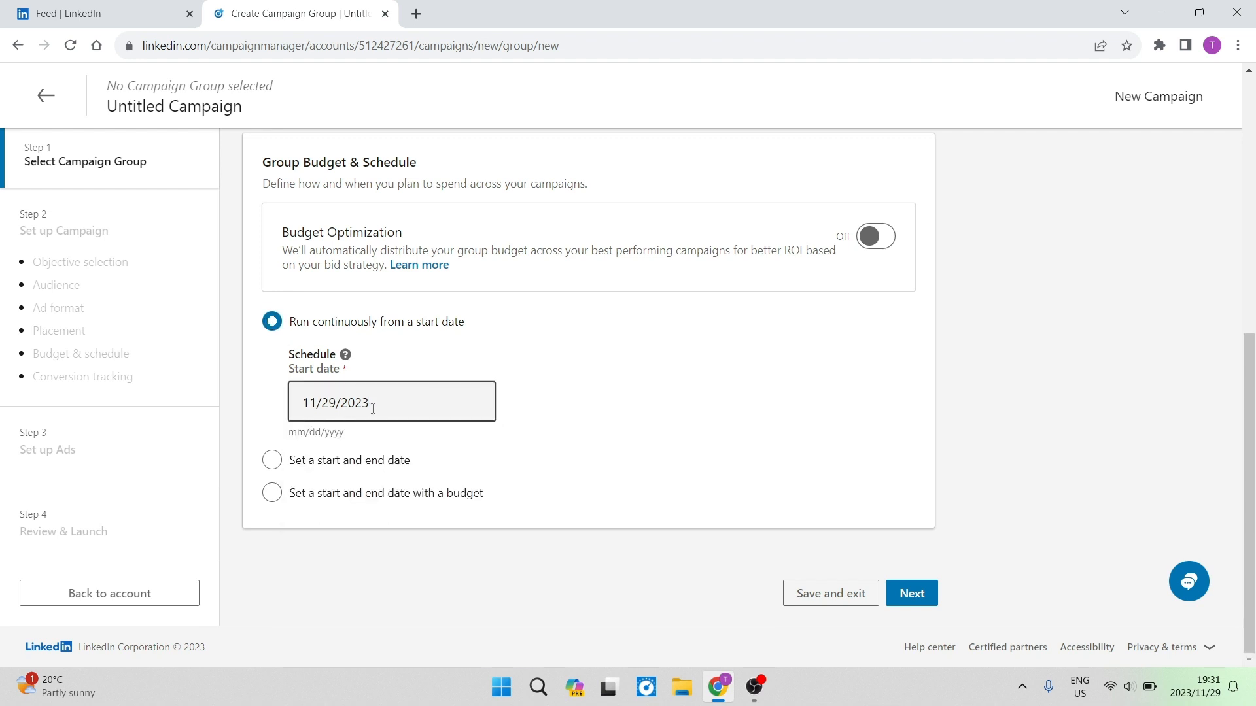
{"action": "left_click", "coordinate": [271, 462]}
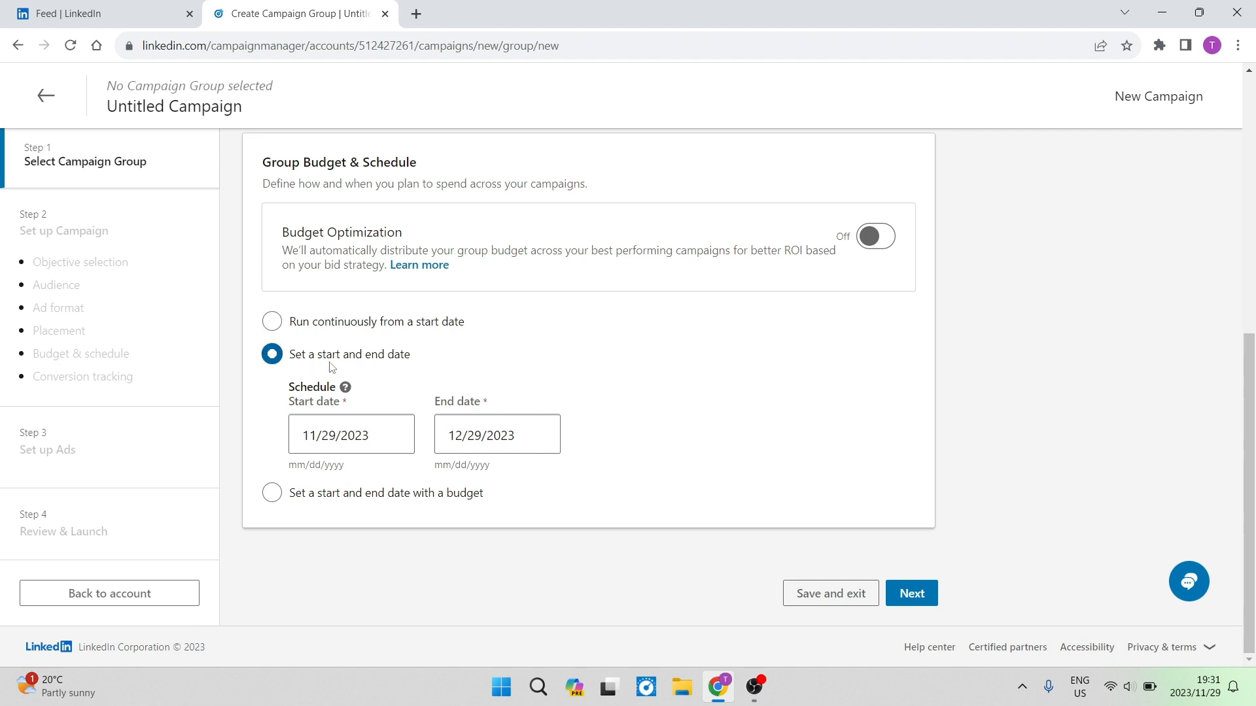
{"action": "left_click", "coordinate": [272, 321]}
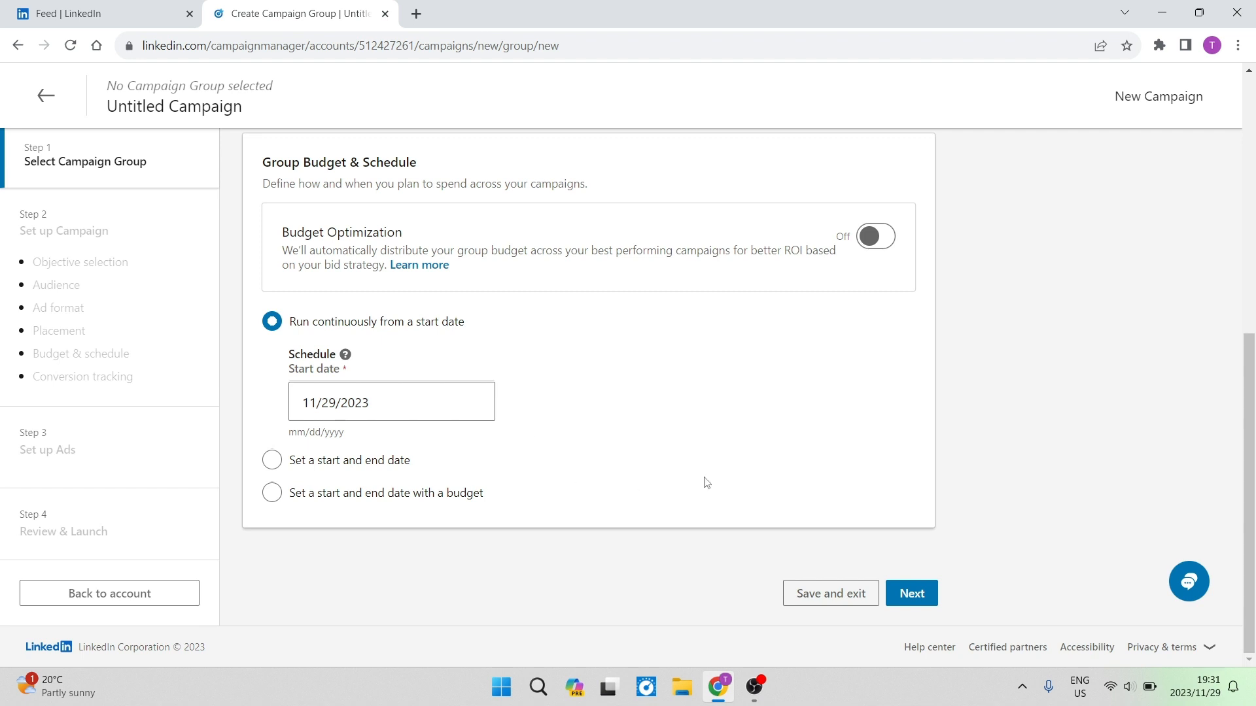
{"action": "left_click", "coordinate": [911, 593]}
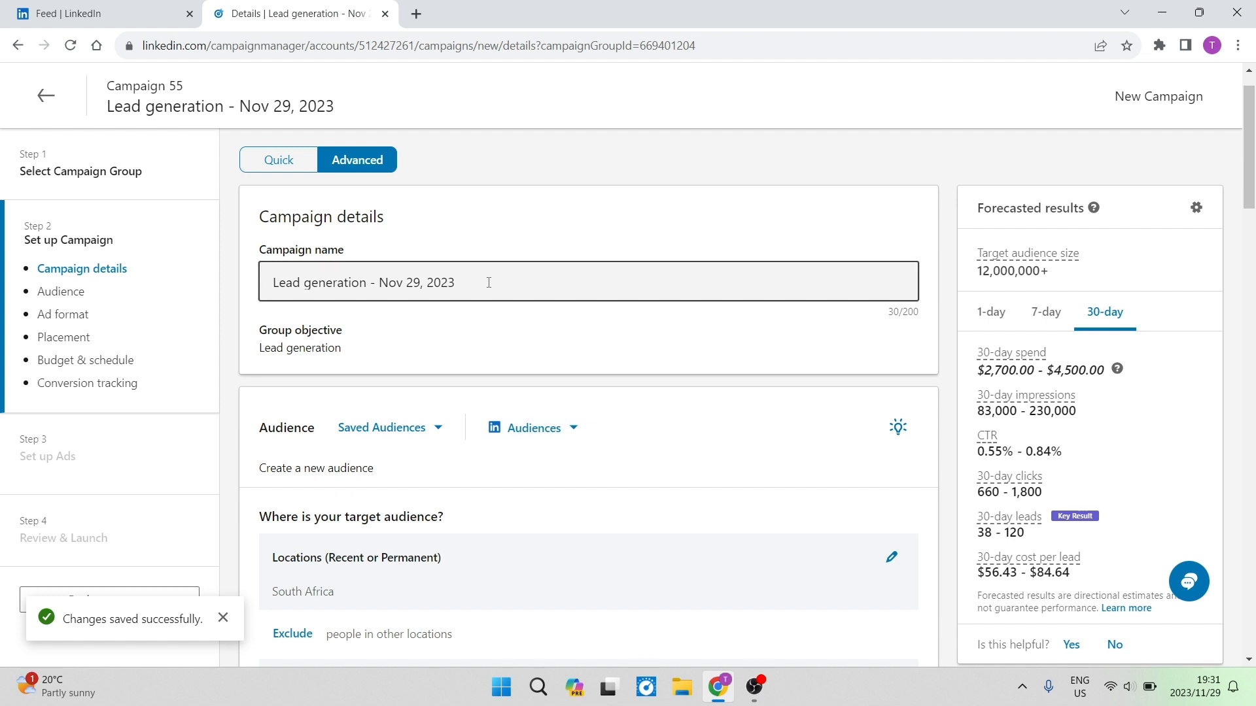
Review the campaign name and the group objective in the campaign details.
{"action": "left_click", "coordinate": [482, 280]}
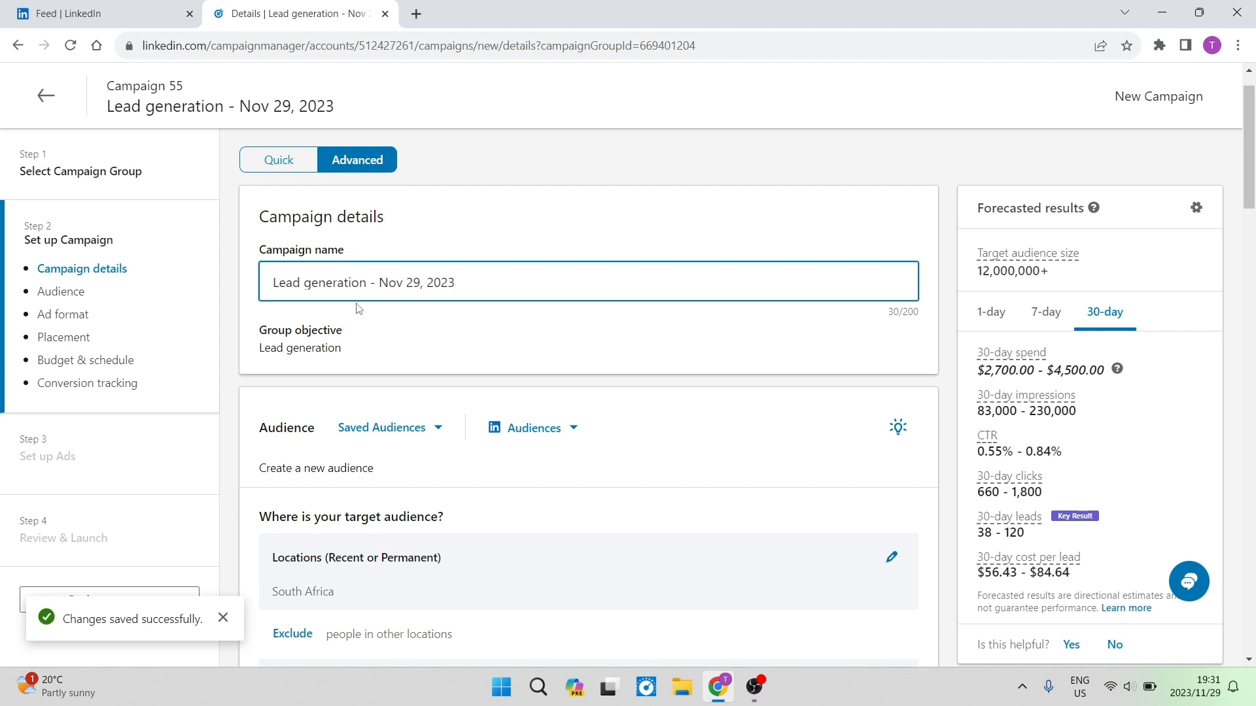
{"action": "scroll", "coordinate": [378, 357], "scroll_direction": "down", "scroll_amount": 1}
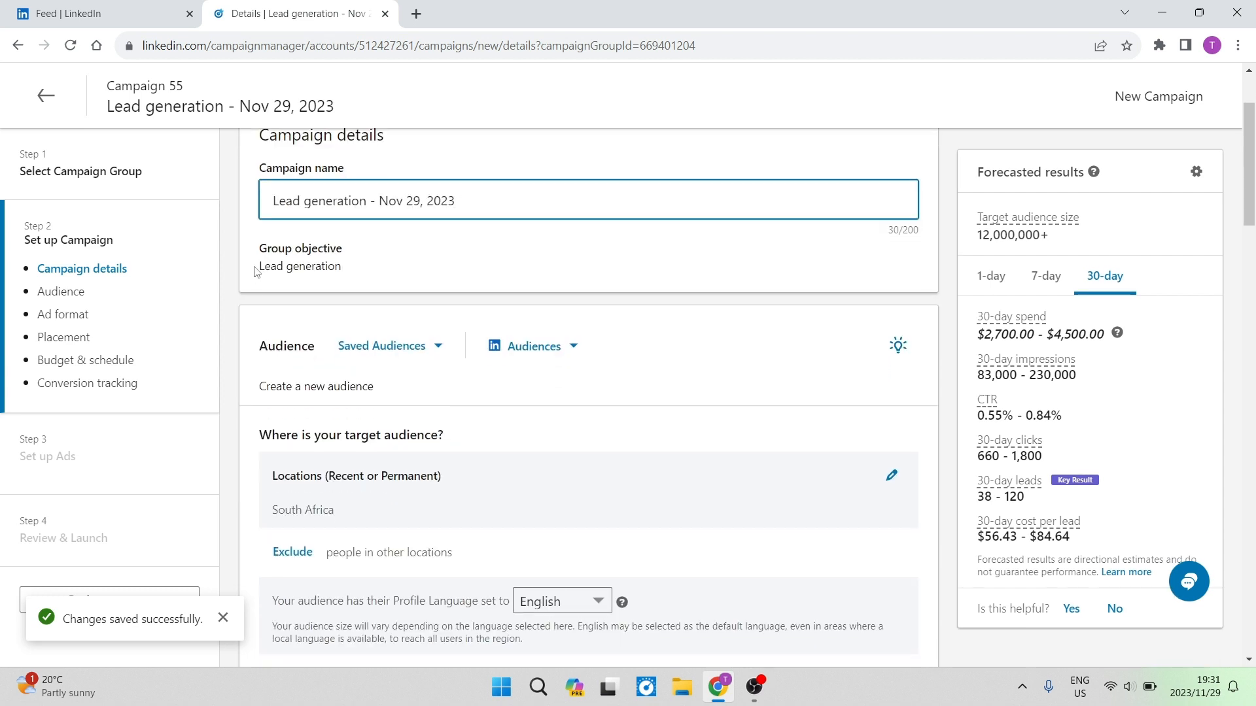
{"action": "left_click_drag", "start_coordinate": [369, 272], "coordinate": [249, 265]}
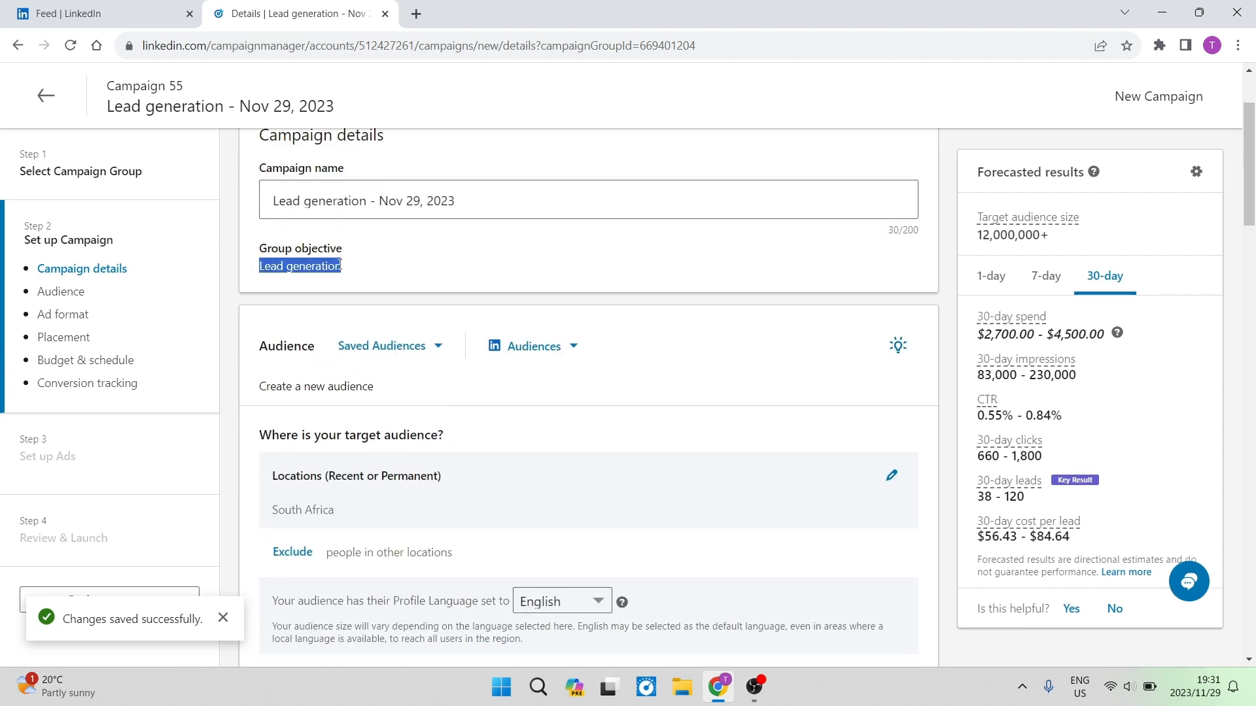
{"action": "left_click", "coordinate": [383, 315]}
{"action": "scroll", "coordinate": [387, 310], "scroll_direction": "down", "scroll_amount": 1}
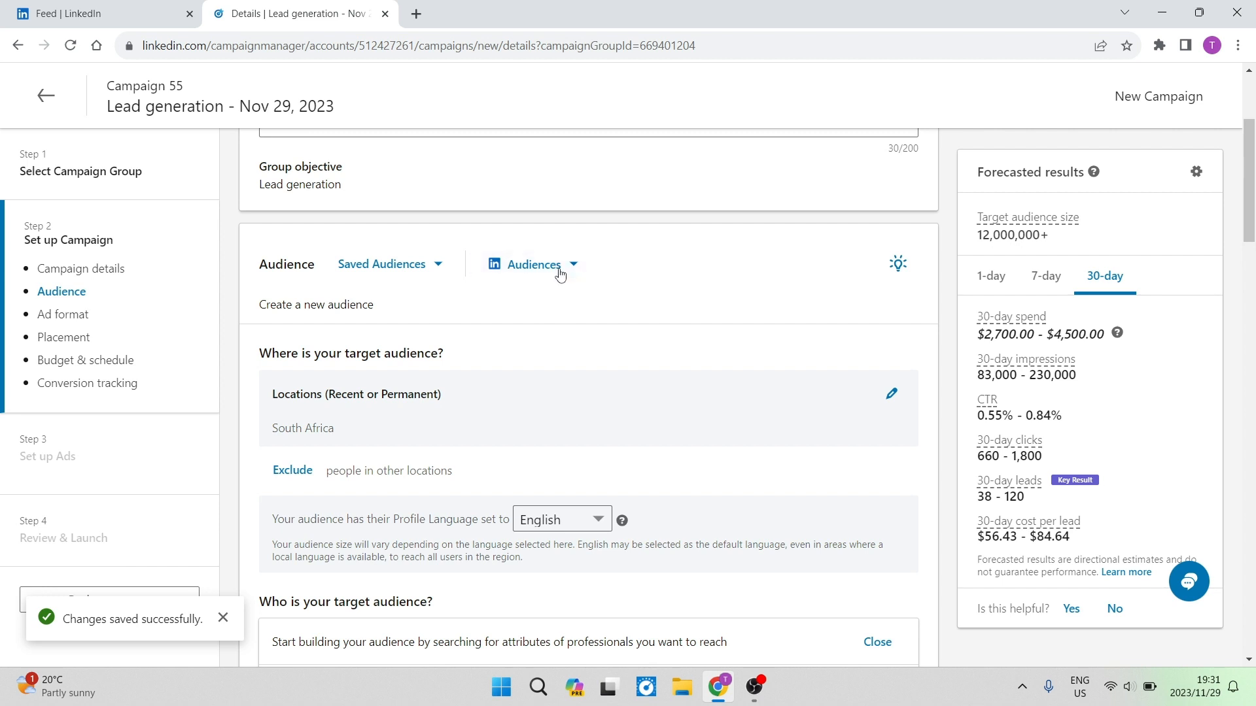
Examine the saved audiences and the predefined LinkedIn audiences offered for the campaign.
{"action": "left_click", "coordinate": [436, 272]}
{"action": "left_click", "coordinate": [436, 273]}
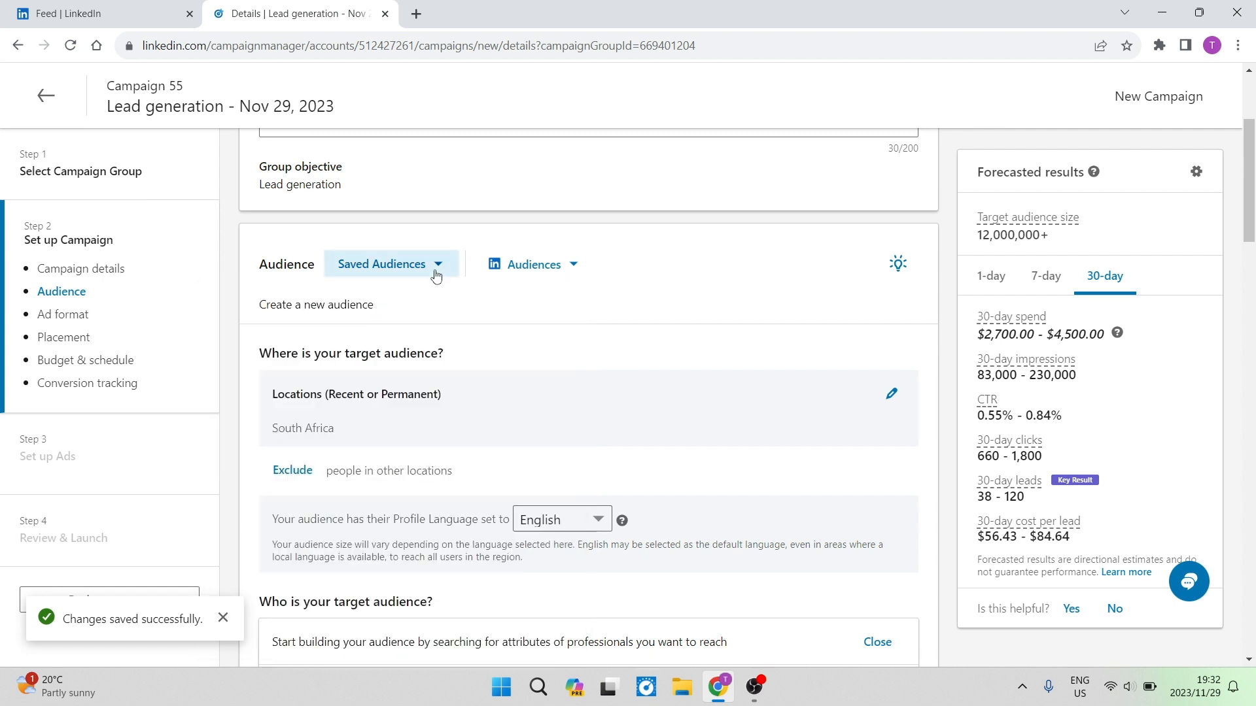
{"action": "scroll", "coordinate": [579, 252], "scroll_direction": "down", "scroll_amount": 1}
{"action": "left_click", "coordinate": [581, 244]}
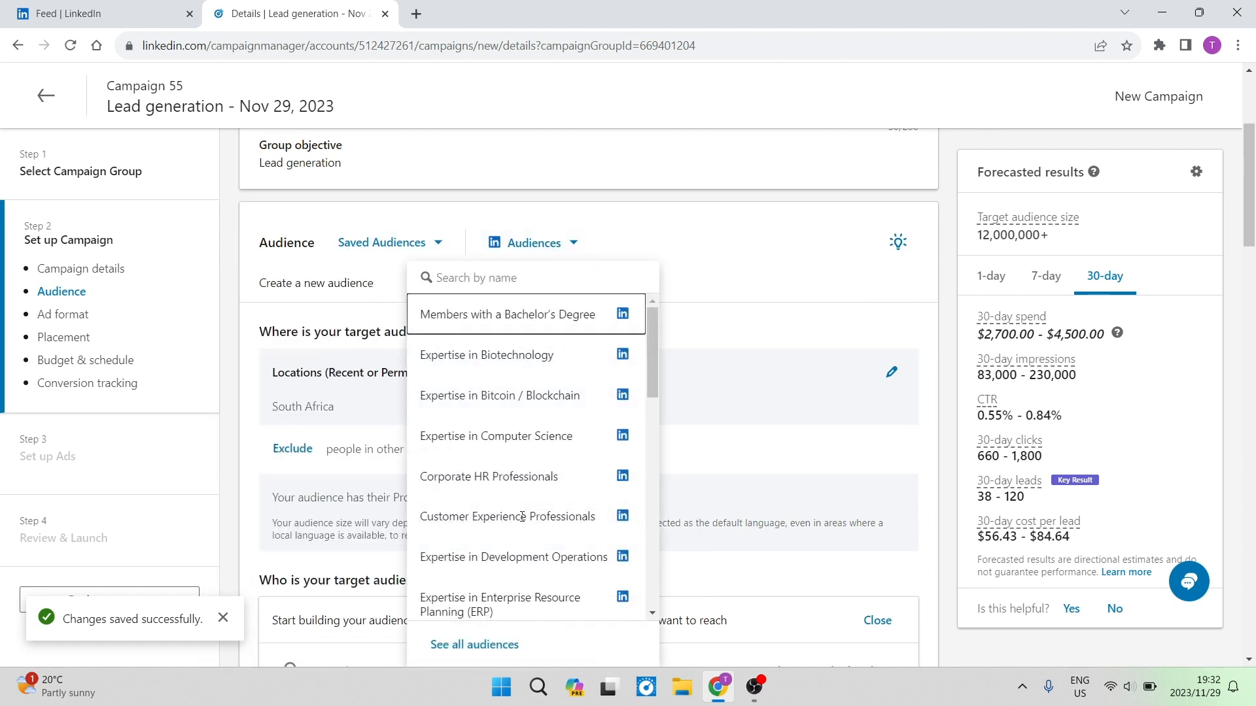
{"action": "left_click", "coordinate": [633, 225]}
{"action": "scroll", "coordinate": [553, 331], "scroll_direction": "down", "scroll_amount": 1}
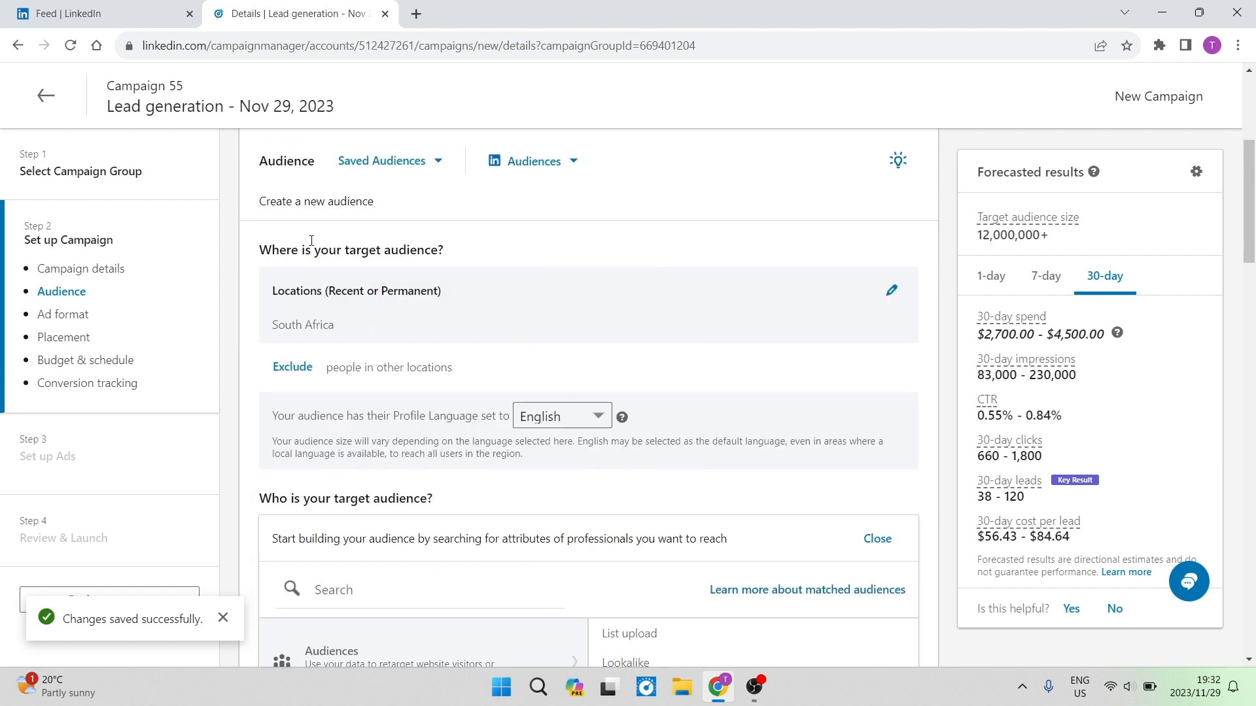
{"action": "left_click_drag", "start_coordinate": [383, 203], "coordinate": [296, 246]}
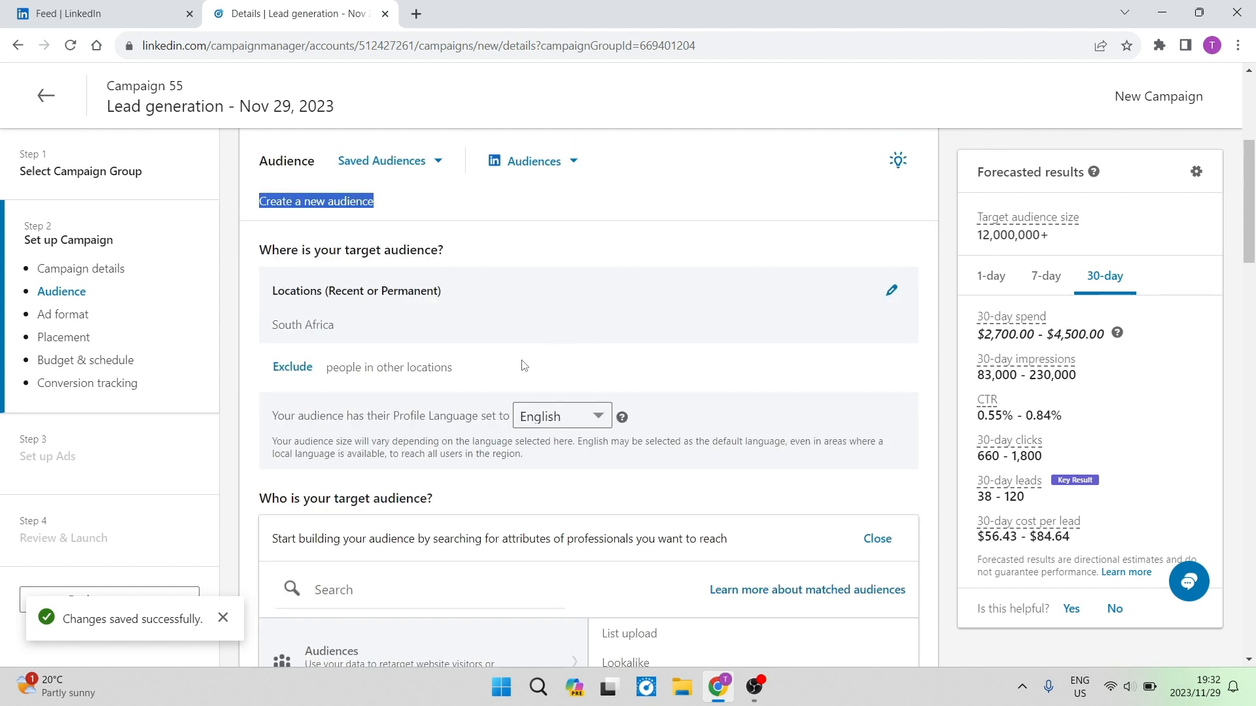
Examine the target audience's location, language, audience attribute categories and audience expansion settings, and check the saved audiences again.
{"action": "scroll", "coordinate": [523, 365], "scroll_direction": "down", "scroll_amount": 2}
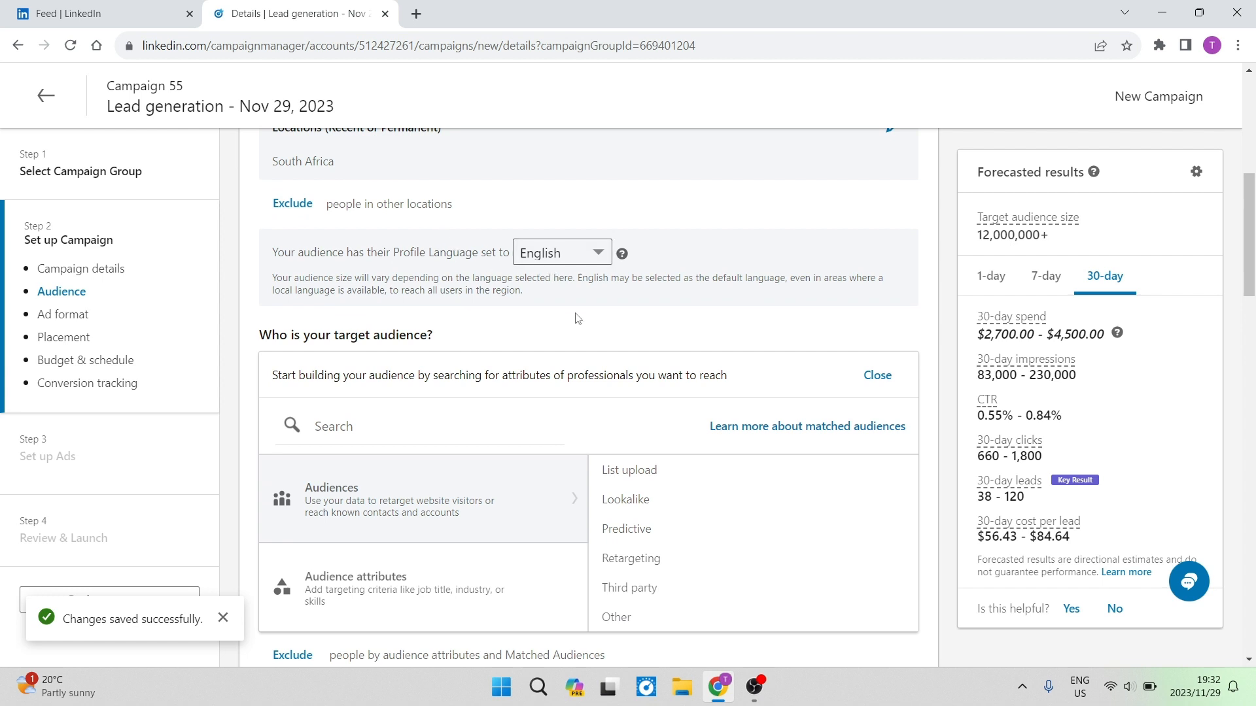
{"action": "scroll", "coordinate": [575, 320], "scroll_direction": "down", "scroll_amount": 1}
{"action": "scroll", "coordinate": [563, 327], "scroll_direction": "down", "scroll_amount": 1}
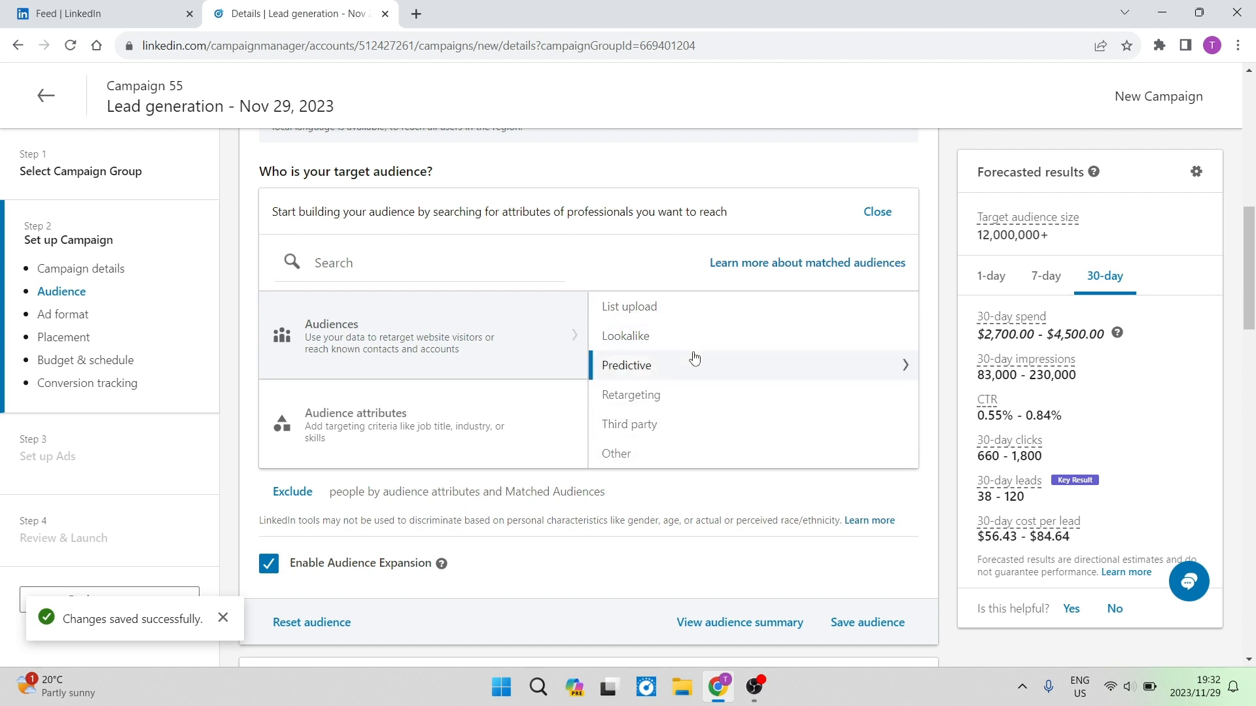
{"action": "left_click", "coordinate": [360, 456]}
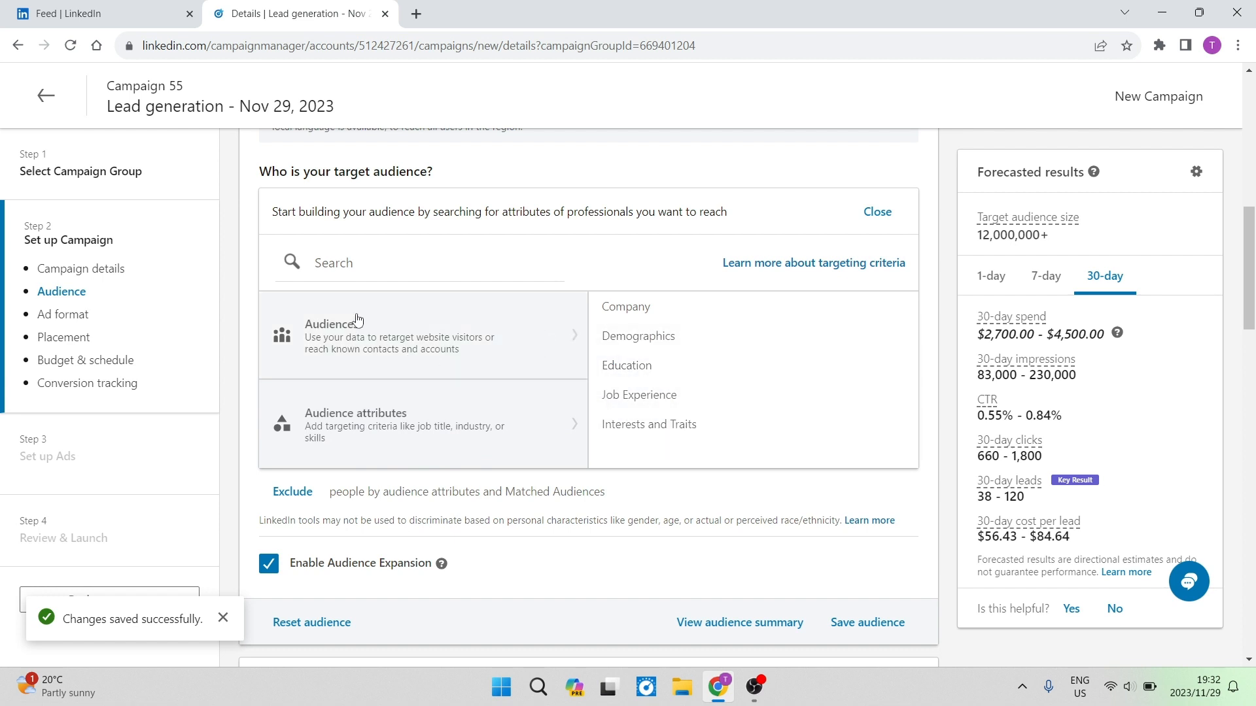
{"action": "scroll", "coordinate": [418, 470], "scroll_direction": "down", "scroll_amount": 3}
{"action": "scroll", "coordinate": [438, 523], "scroll_direction": "down", "scroll_amount": 1}
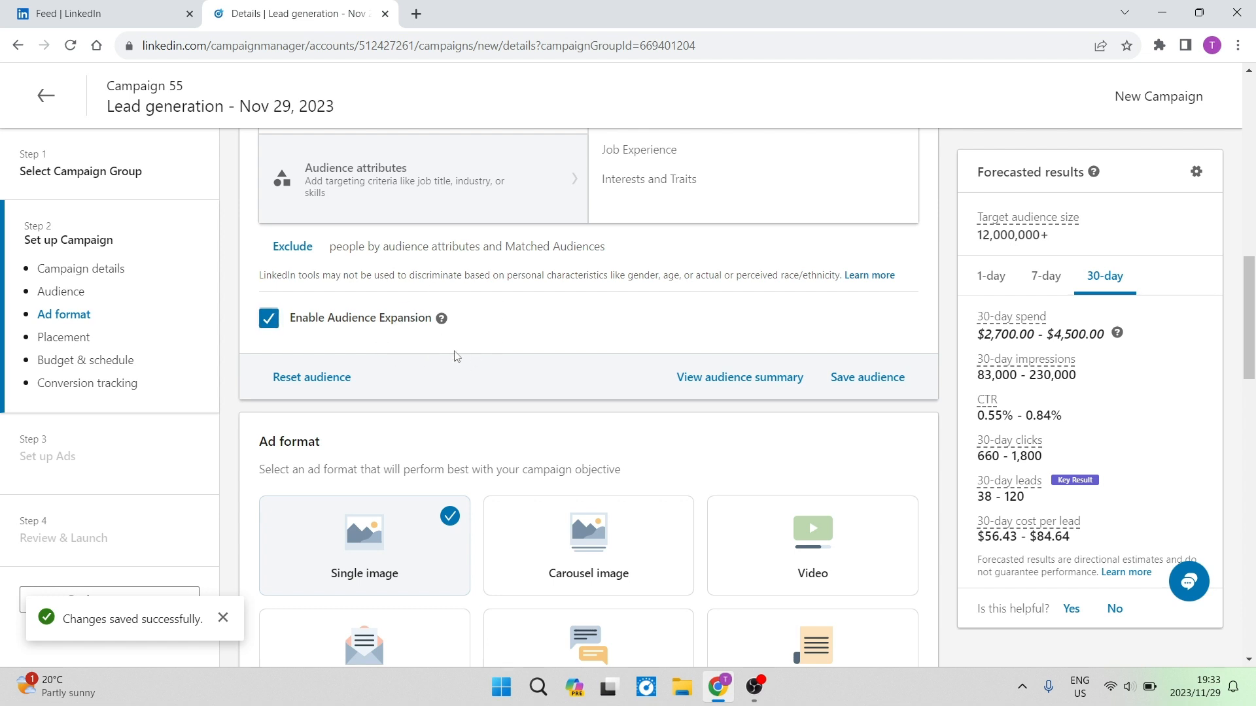
{"action": "scroll", "coordinate": [621, 233], "scroll_direction": "up", "scroll_amount": 5}
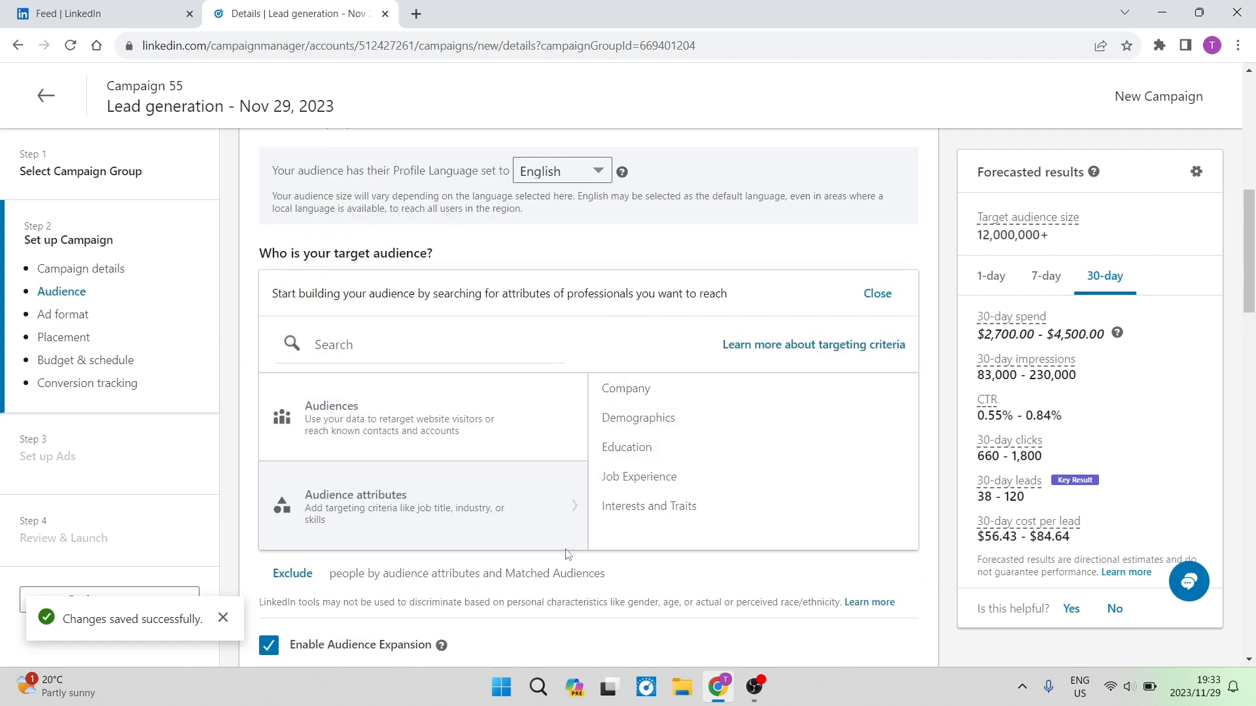
{"action": "scroll", "coordinate": [575, 418], "scroll_direction": "down", "scroll_amount": 5}
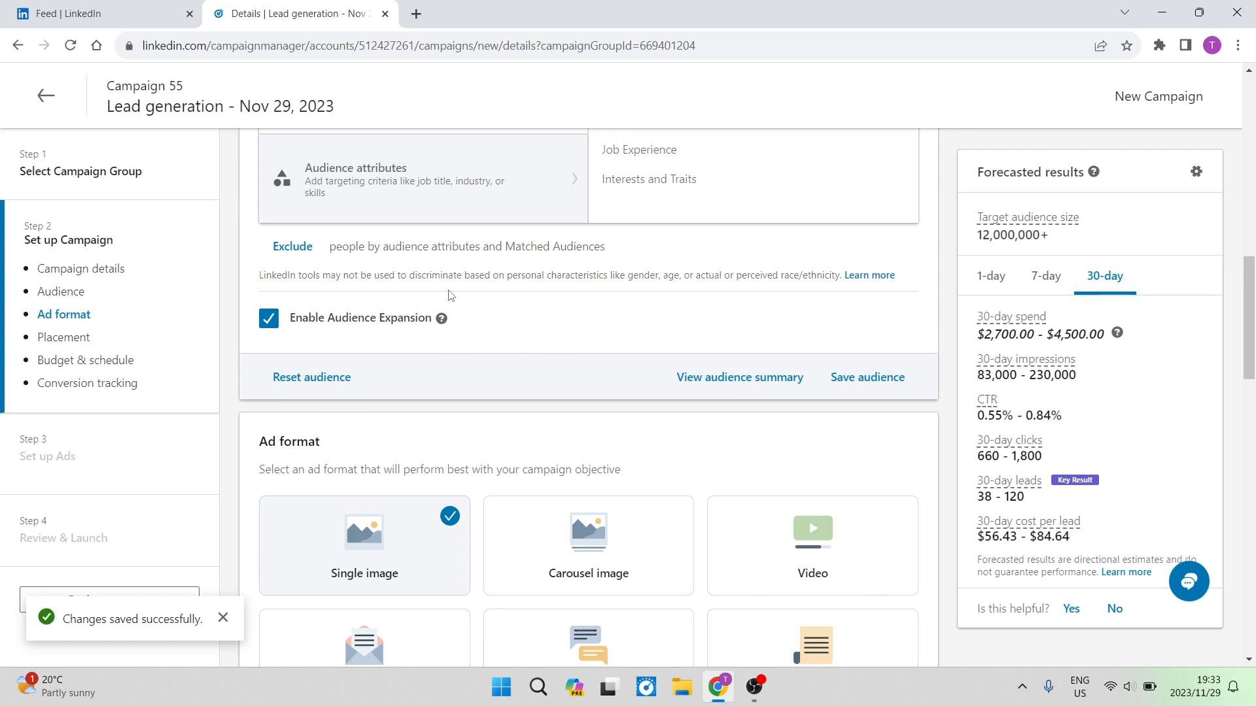
{"action": "scroll", "coordinate": [449, 295], "scroll_direction": "up", "scroll_amount": 4}
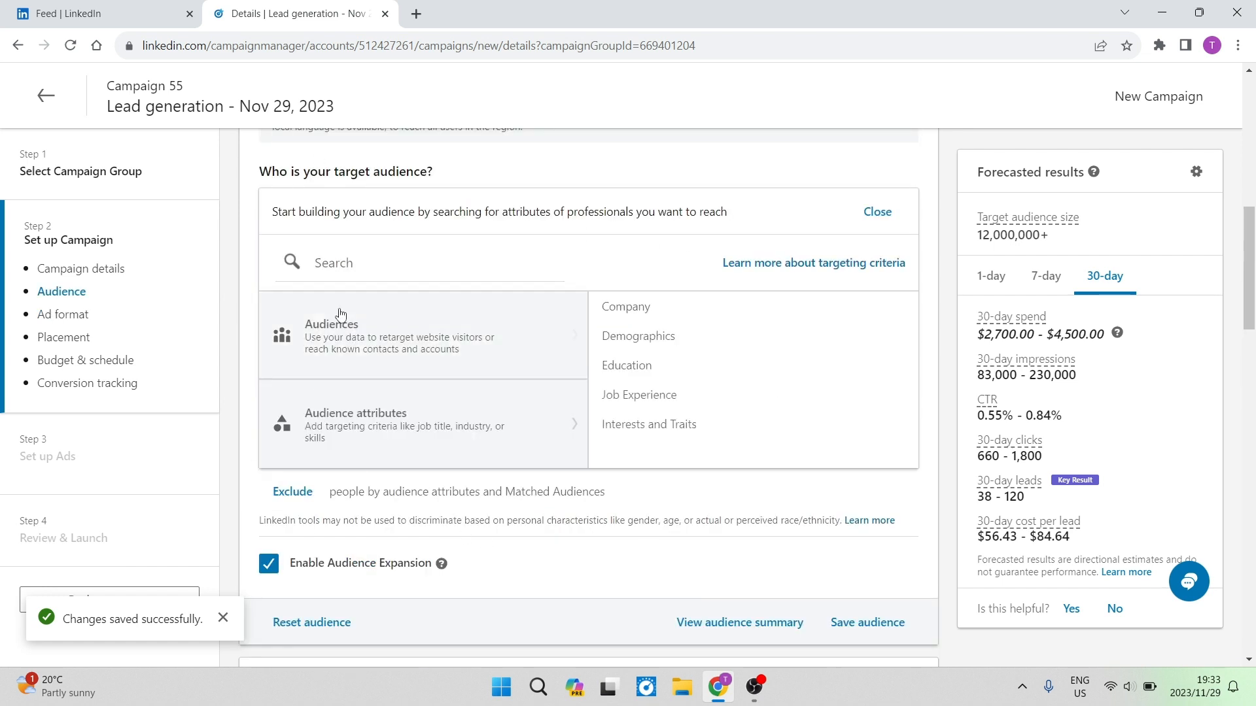
{"action": "scroll", "coordinate": [592, 473], "scroll_direction": "down", "scroll_amount": 4}
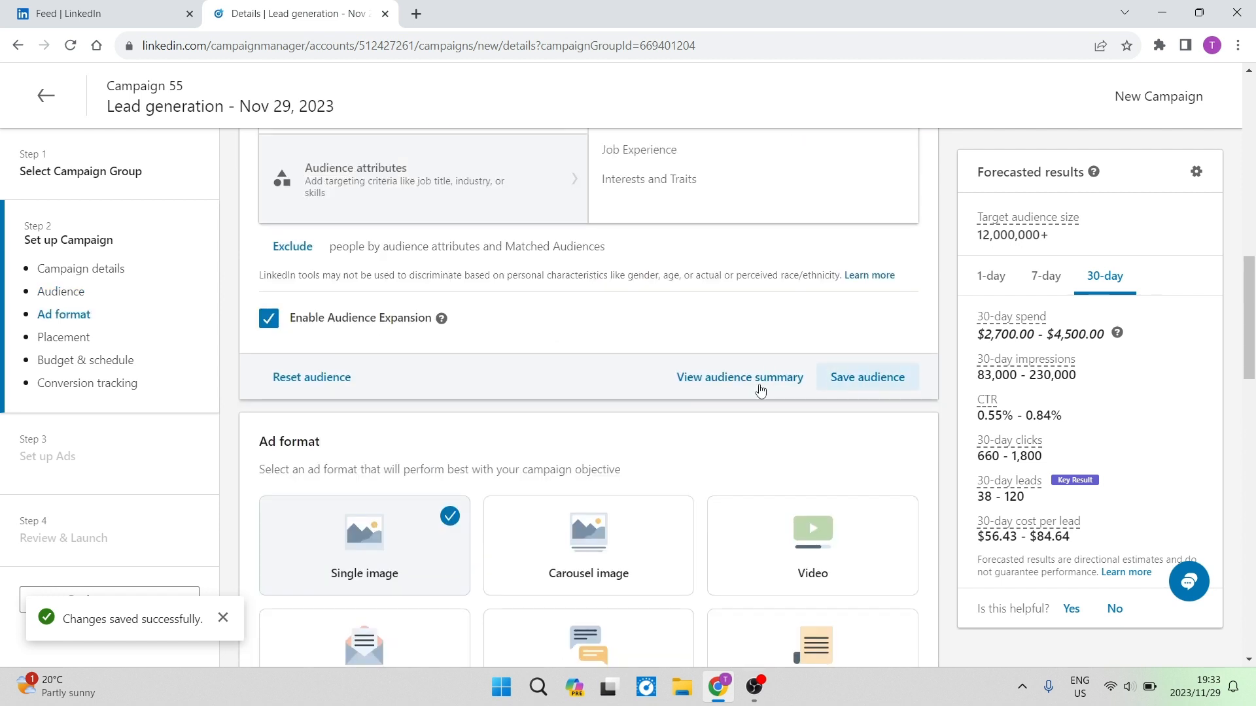
{"action": "scroll", "coordinate": [510, 366], "scroll_direction": "up", "scroll_amount": 7}
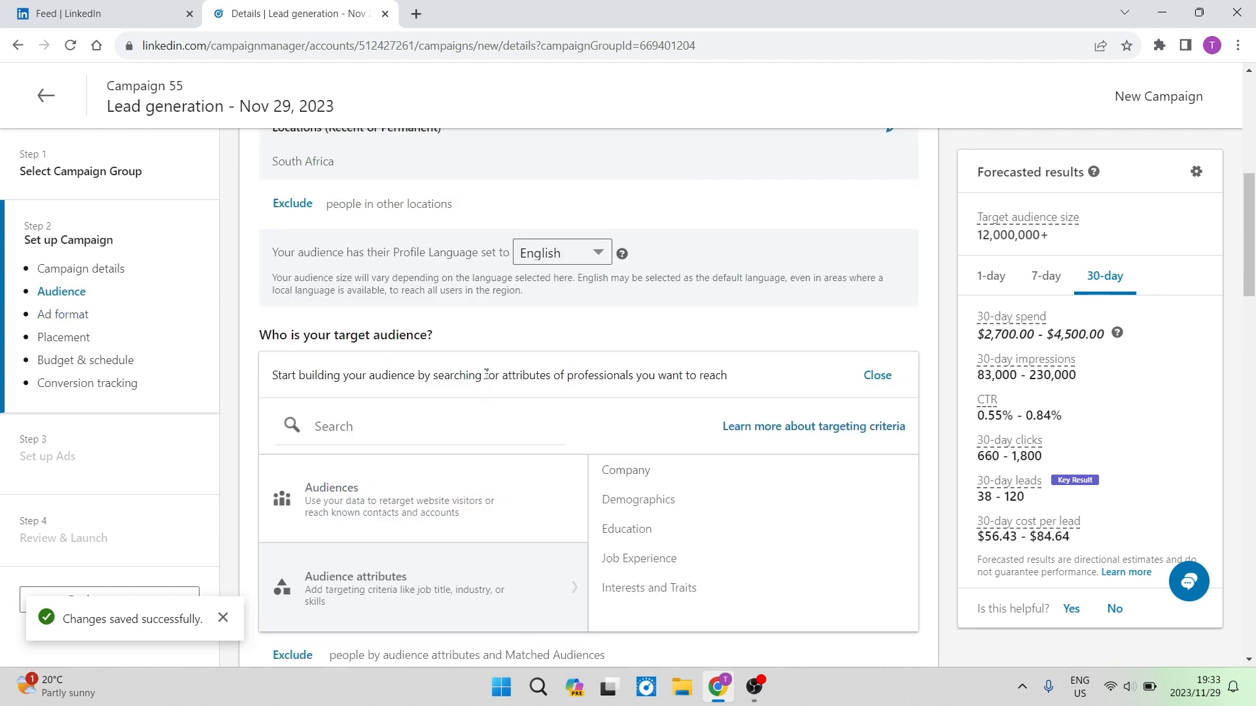
{"action": "scroll", "coordinate": [432, 367], "scroll_direction": "up", "scroll_amount": 3}
{"action": "scroll", "coordinate": [400, 329], "scroll_direction": "up", "scroll_amount": 1}
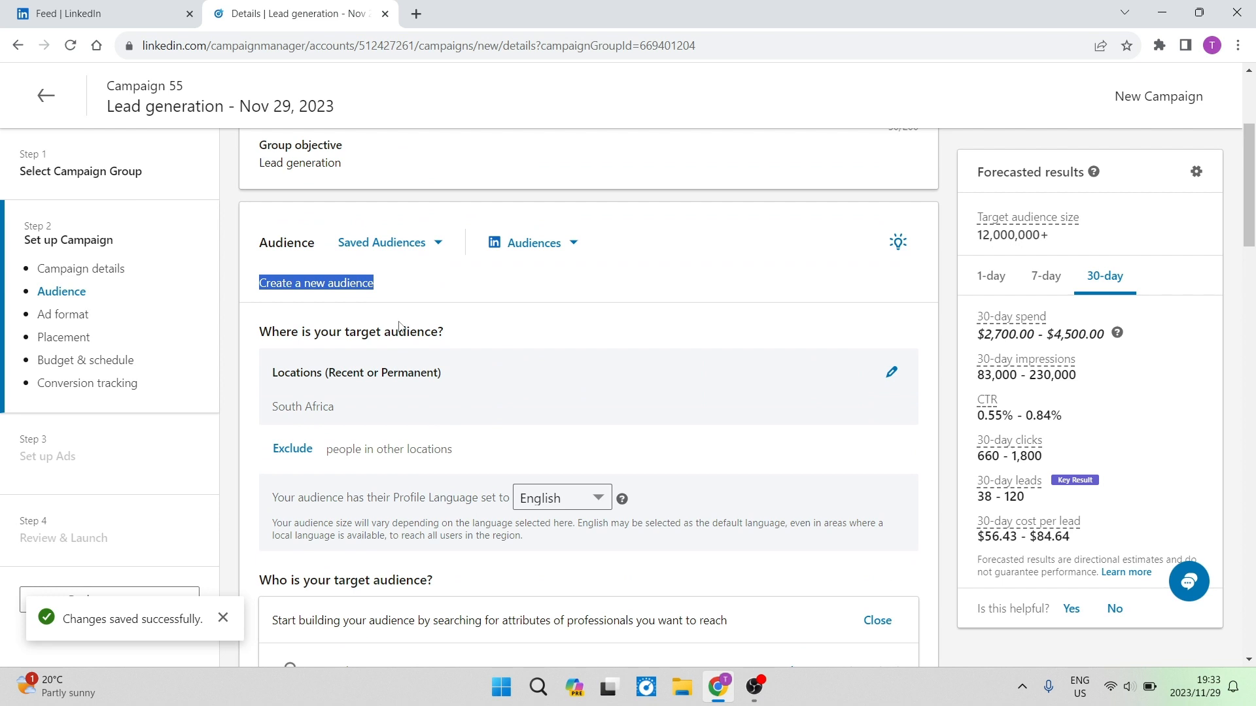
{"action": "left_click", "coordinate": [437, 245]}
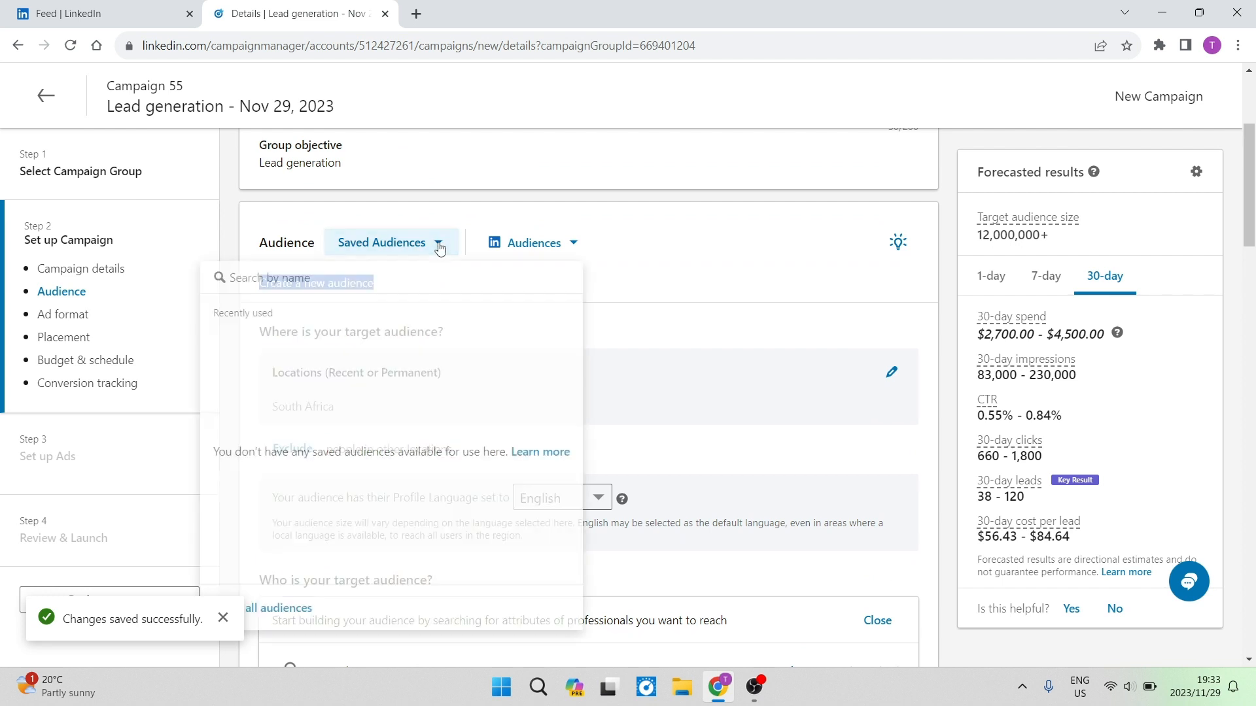
{"action": "left_click", "coordinate": [420, 244]}
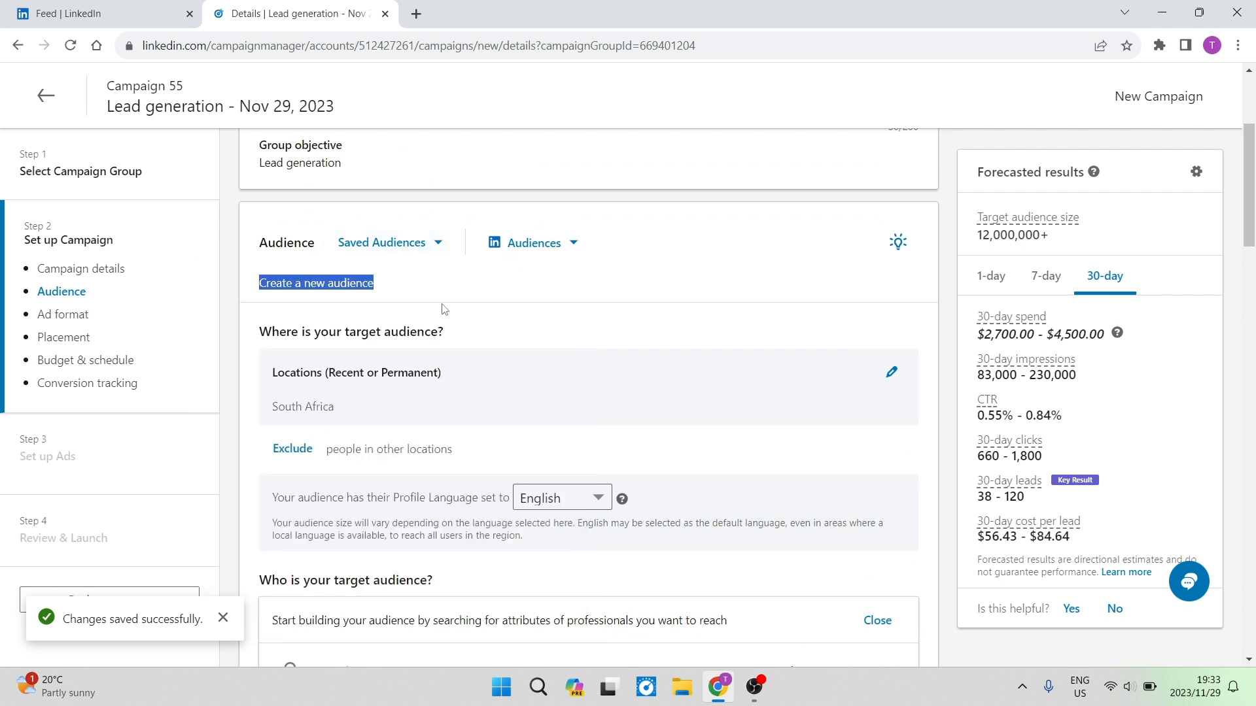
Set the campaign's ad format to Carousel image.
{"action": "scroll", "coordinate": [513, 317], "scroll_direction": "down", "scroll_amount": 6}
{"action": "scroll", "coordinate": [527, 344], "scroll_direction": "down", "scroll_amount": 6}
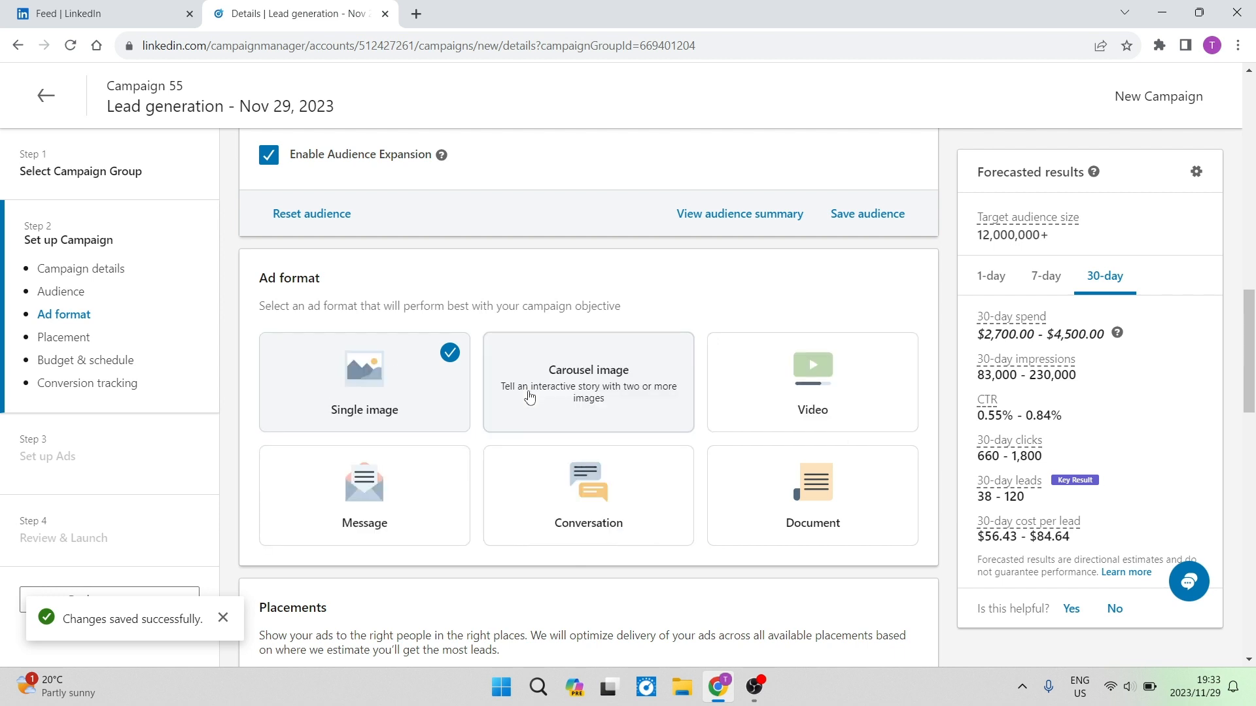
{"action": "left_click", "coordinate": [563, 397]}
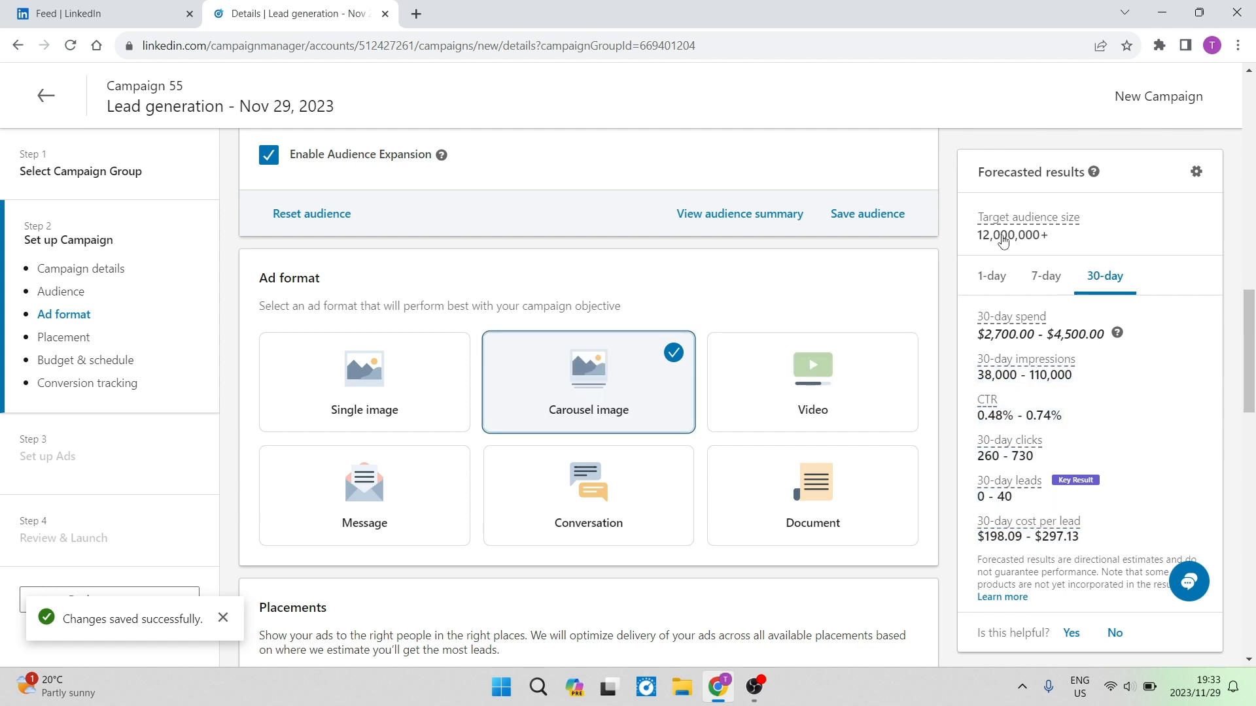
Review the campaign's placement options for LinkedIn and the LinkedIn Audience Network.
{"action": "scroll", "coordinate": [633, 425], "scroll_direction": "down", "scroll_amount": 5}
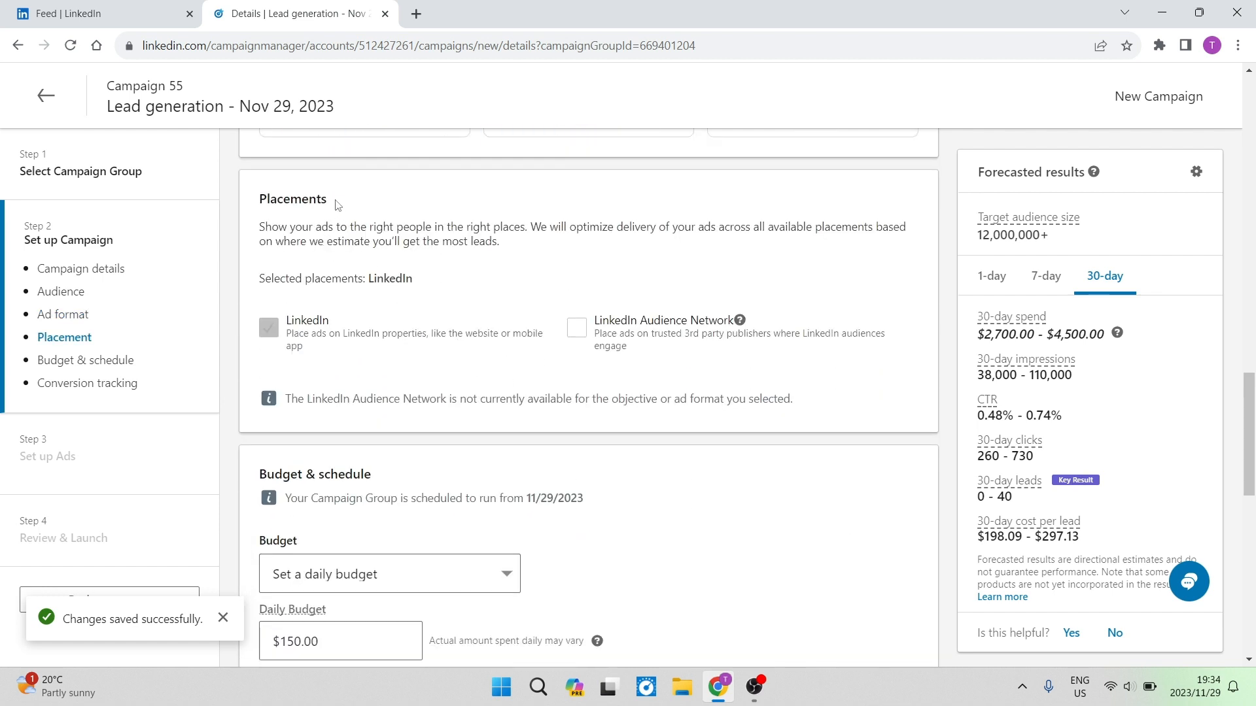
{"action": "double_click", "coordinate": [259, 205]}
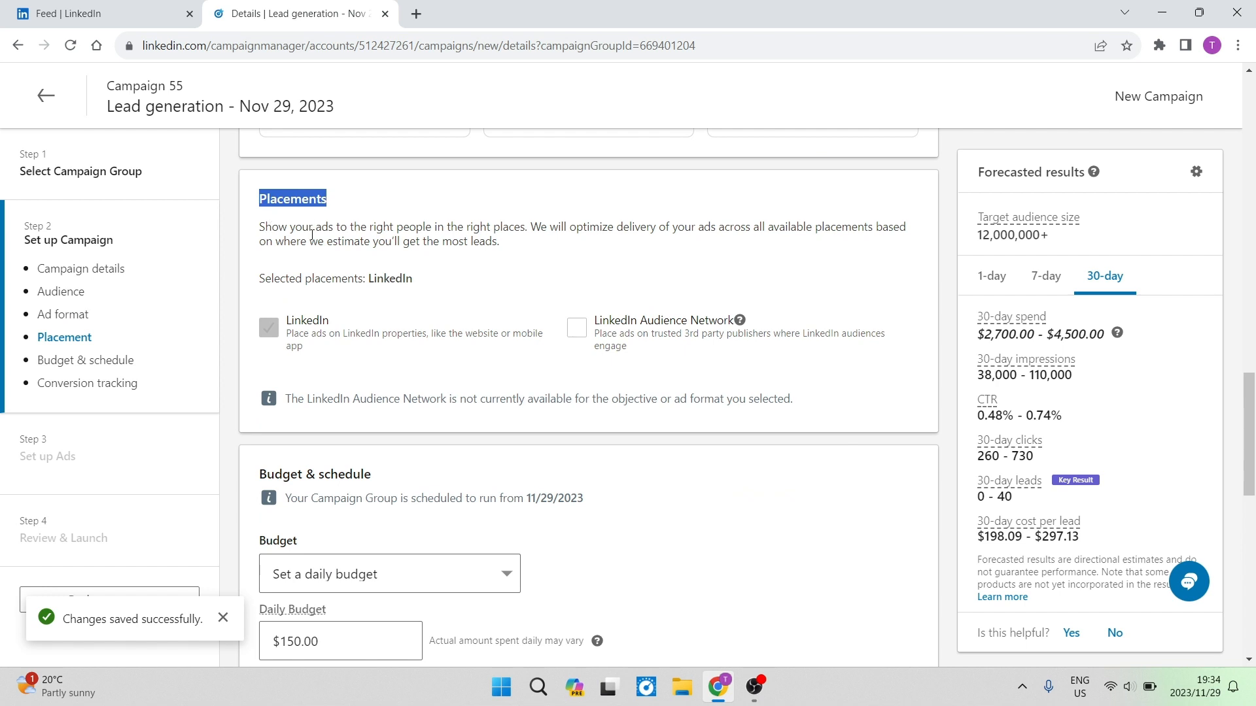
{"action": "left_click", "coordinate": [344, 199]}
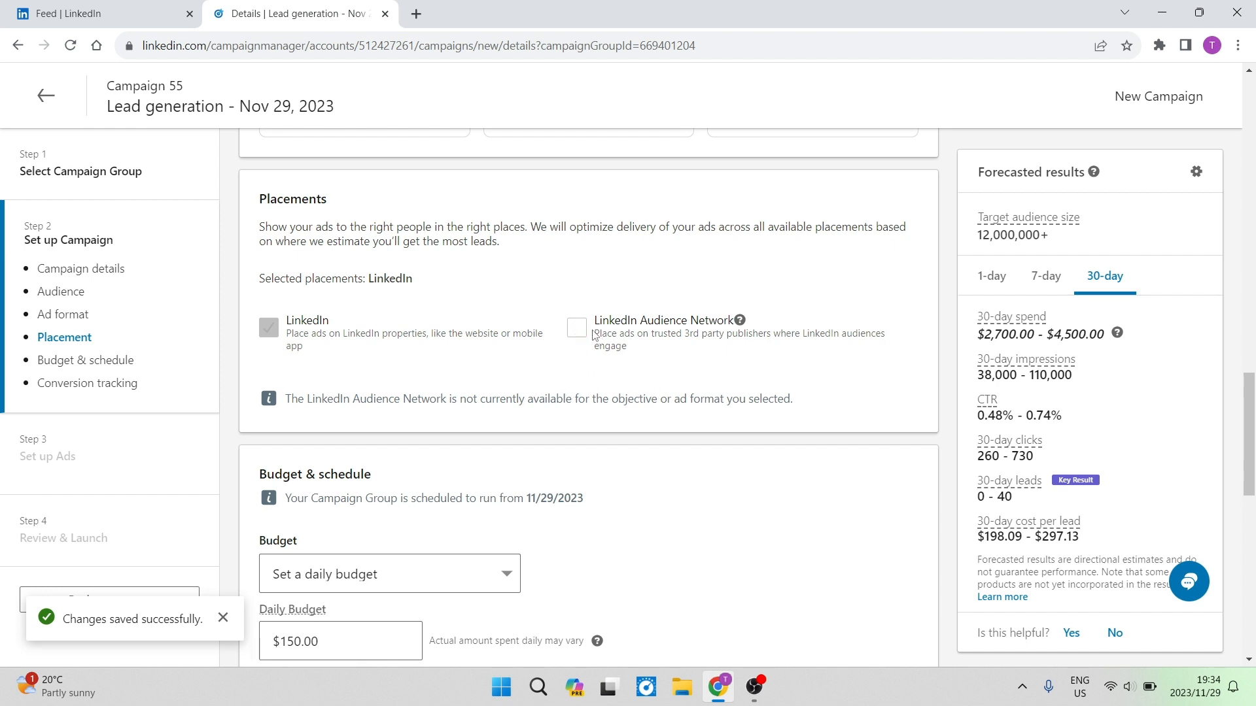
{"action": "scroll", "coordinate": [435, 357], "scroll_direction": "down", "scroll_amount": 1}
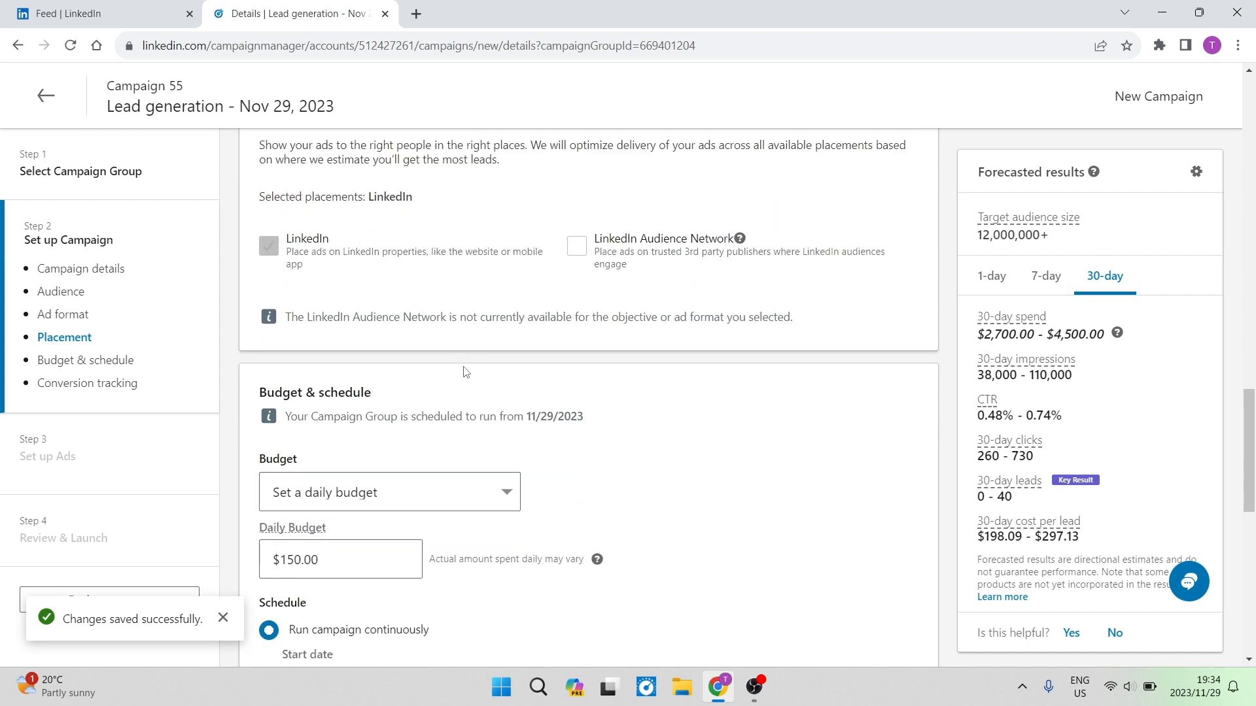
Keep the budget type on a daily budget and set the daily budget to $300.
{"action": "scroll", "coordinate": [487, 378], "scroll_direction": "down", "scroll_amount": 3}
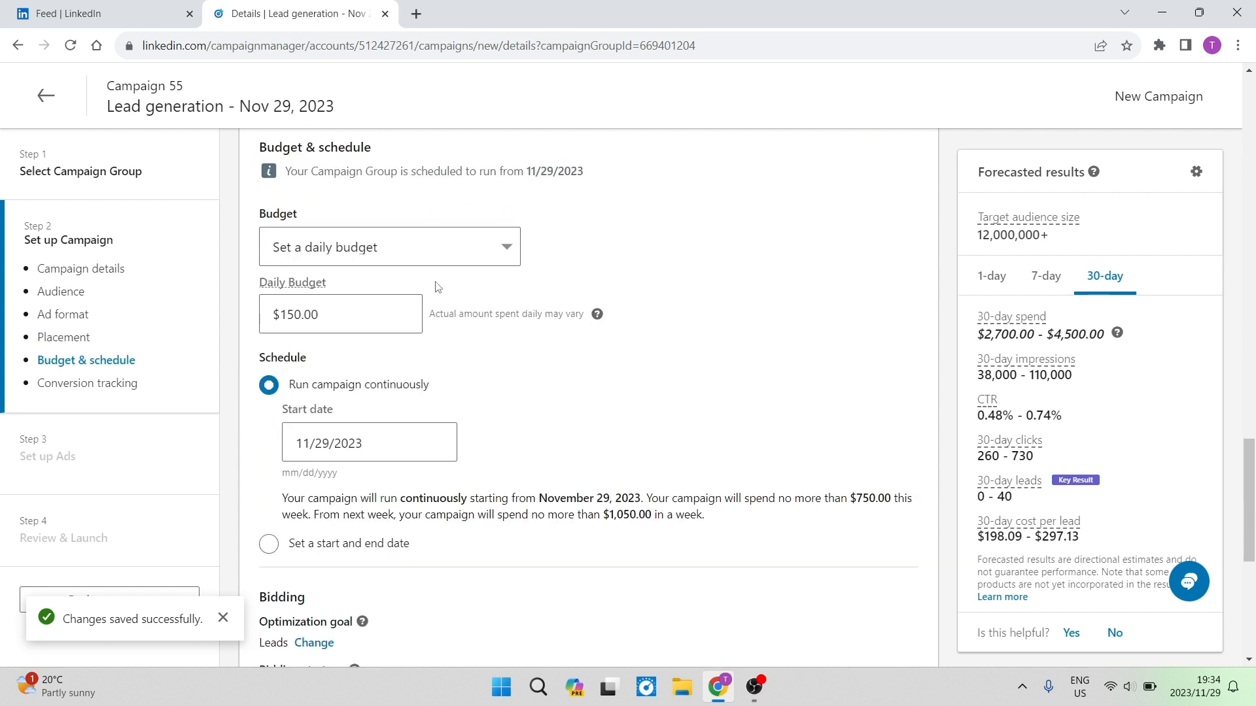
{"action": "left_click", "coordinate": [414, 255]}
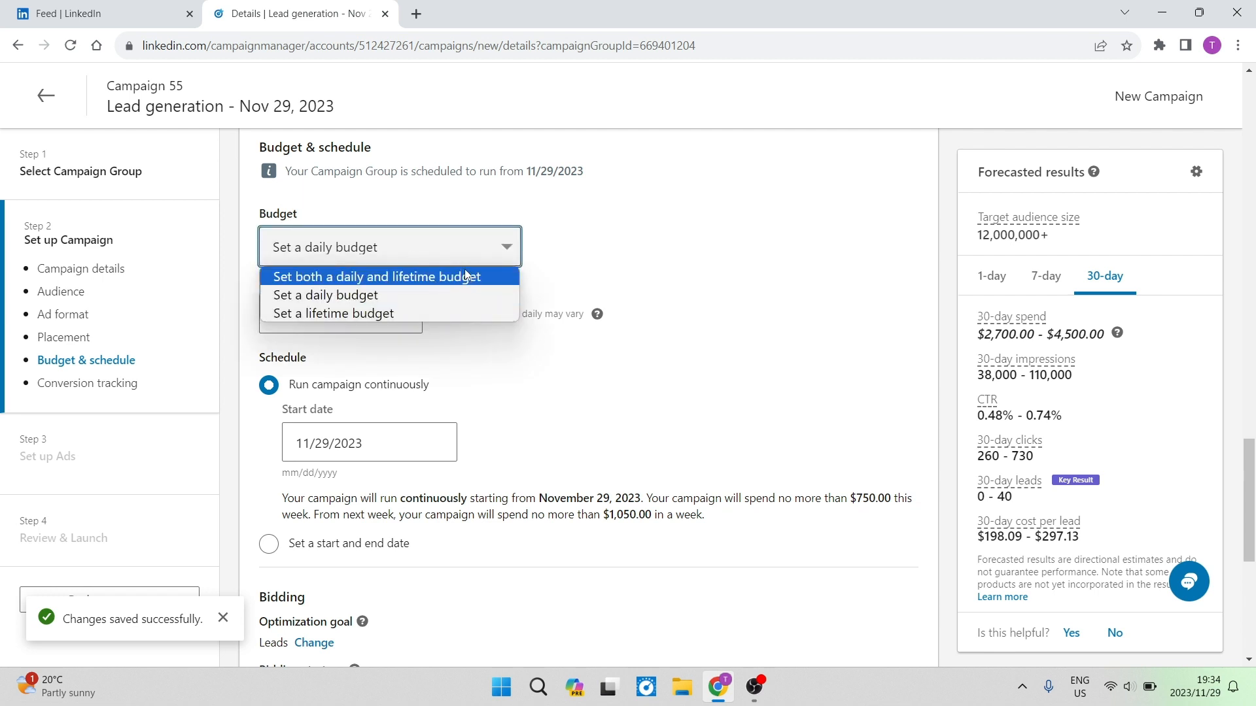
{"action": "left_click", "coordinate": [409, 290]}
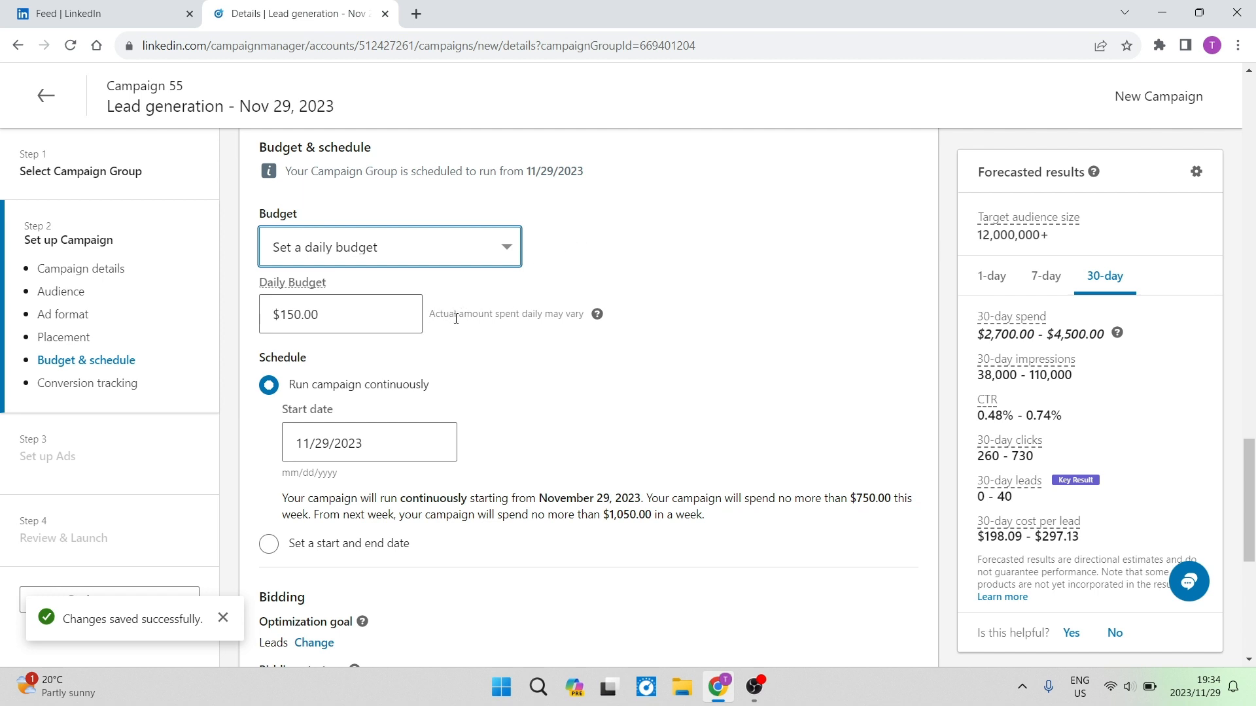
{"action": "left_click_drag", "start_coordinate": [426, 318], "coordinate": [585, 331]}
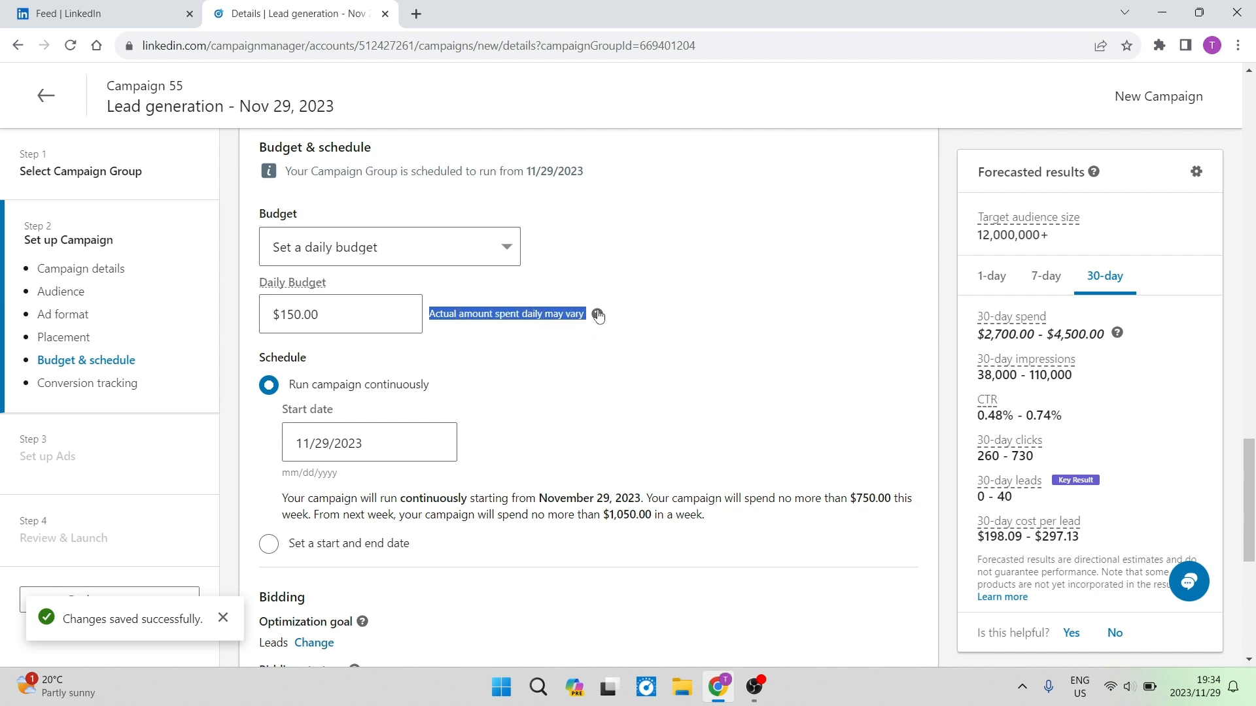
{"action": "left_click", "coordinate": [539, 353]}
{"action": "left_click", "coordinate": [333, 321]}
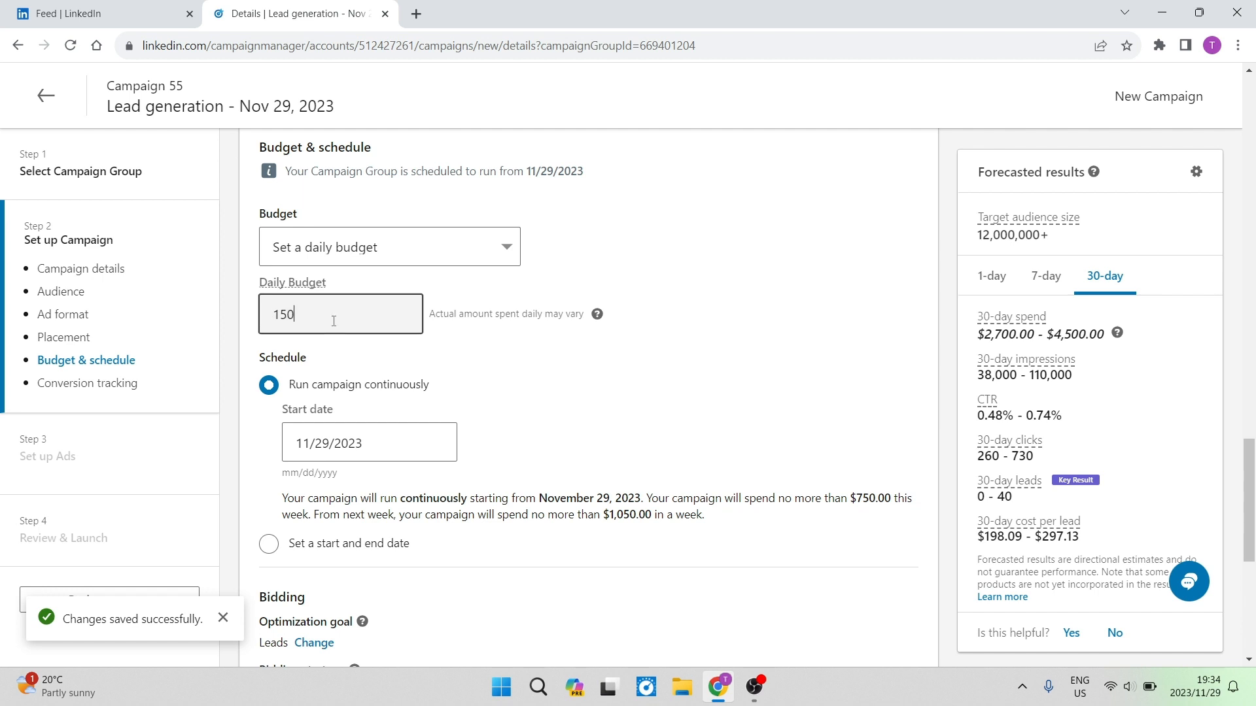
{"action": "key", "text": "BackSpace"}
{"action": "key", "text": "BackSpace"}
{"action": "type", "text": "300"}
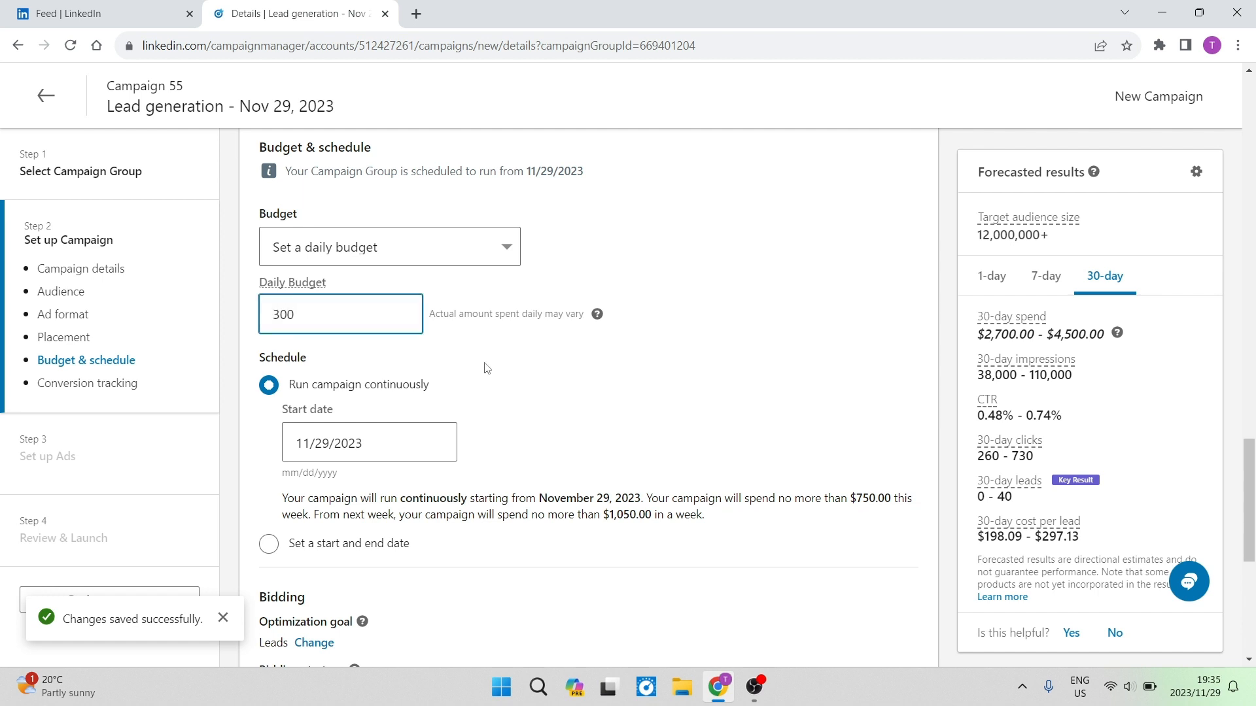
{"action": "left_click", "coordinate": [467, 351]}
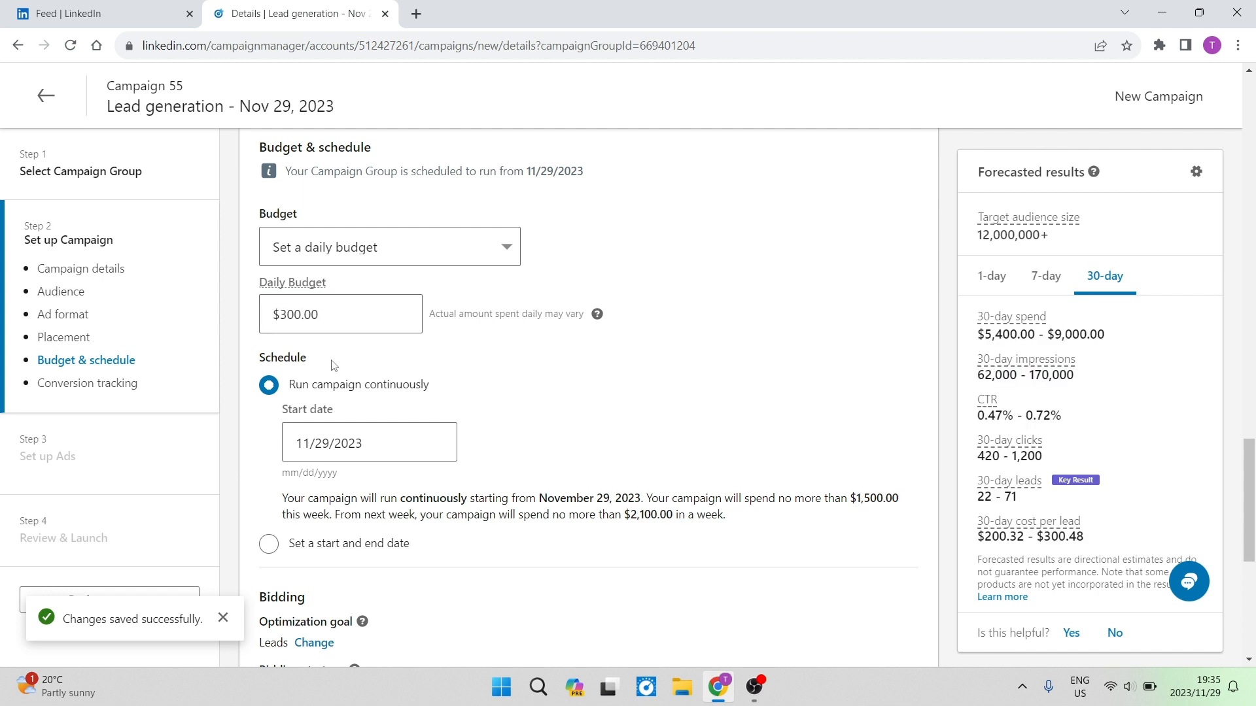
Schedule the campaign with a start and end date, running from 11/29/2023 to 12/28/2023.
{"action": "scroll", "coordinate": [350, 364], "scroll_direction": "down", "scroll_amount": 1}
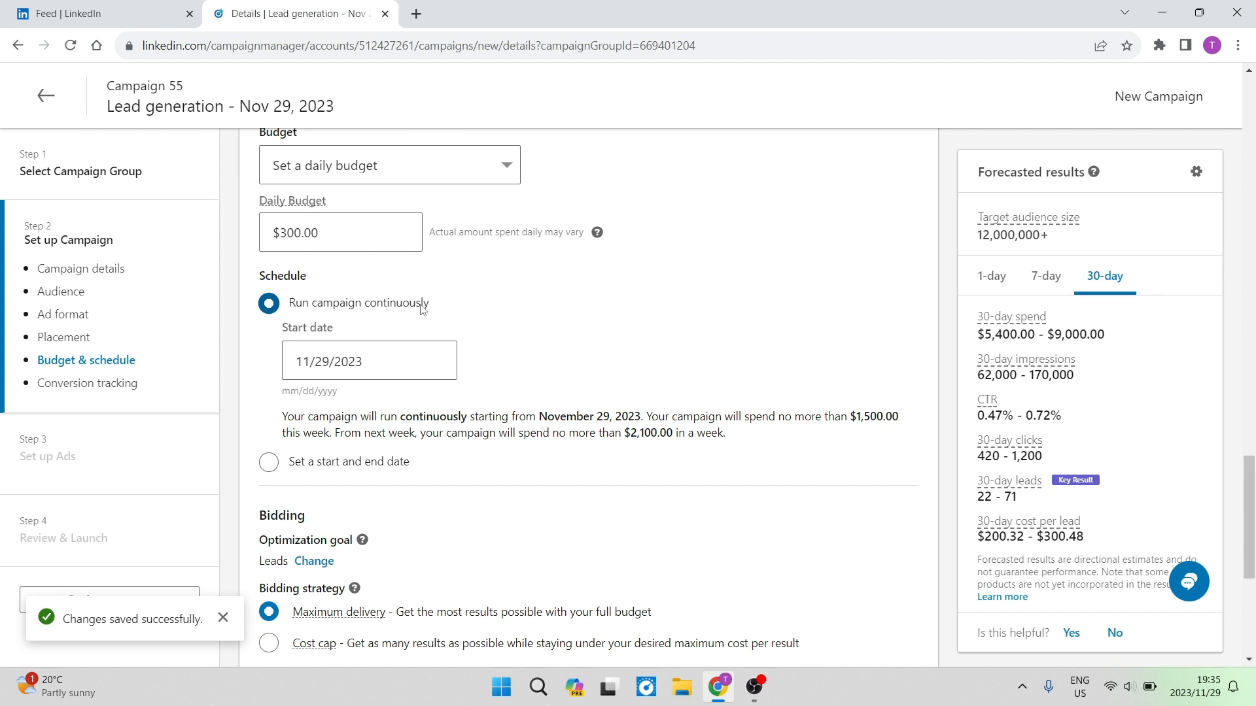
{"action": "left_click", "coordinate": [380, 366]}
{"action": "left_click", "coordinate": [254, 404]}
{"action": "left_click", "coordinate": [269, 463]}
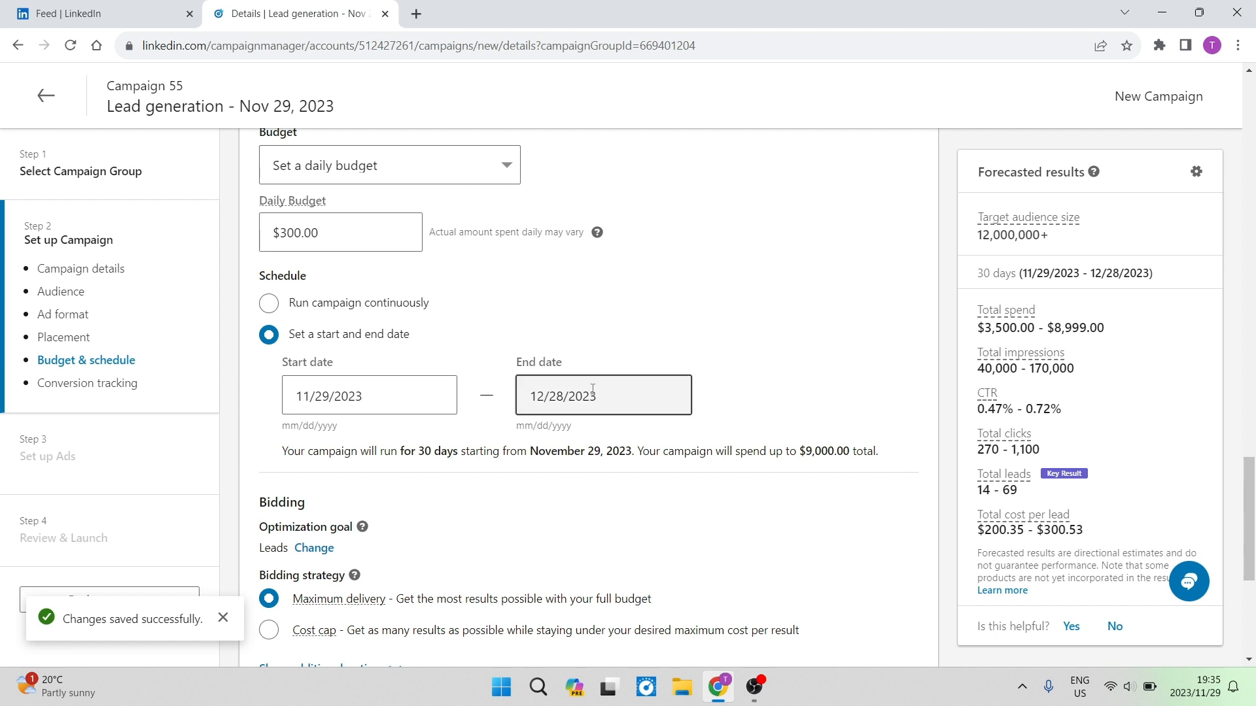
Set the campaign schedule to run continuously and choose Cost cap as the bidding strategy.
{"action": "left_click", "coordinate": [269, 303]}
{"action": "scroll", "coordinate": [392, 378], "scroll_direction": "down", "scroll_amount": 5}
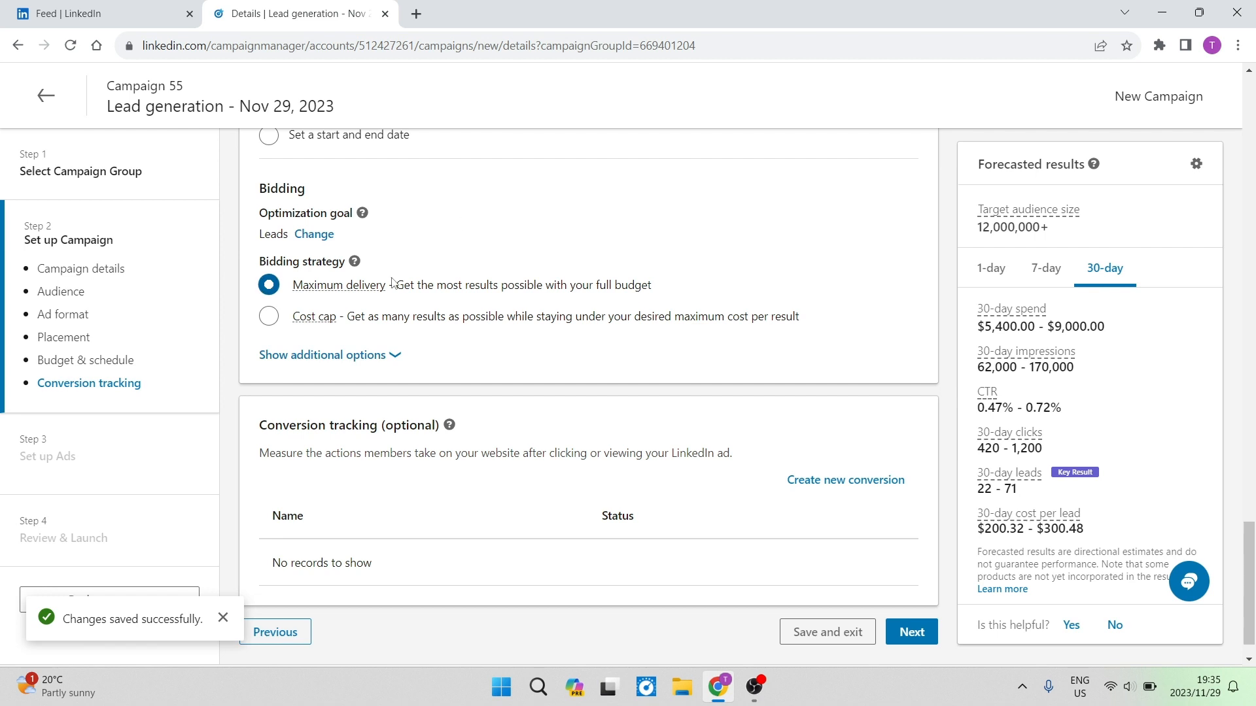
{"action": "left_click_drag", "start_coordinate": [399, 287], "coordinate": [651, 296]}
{"action": "left_click", "coordinate": [683, 273]}
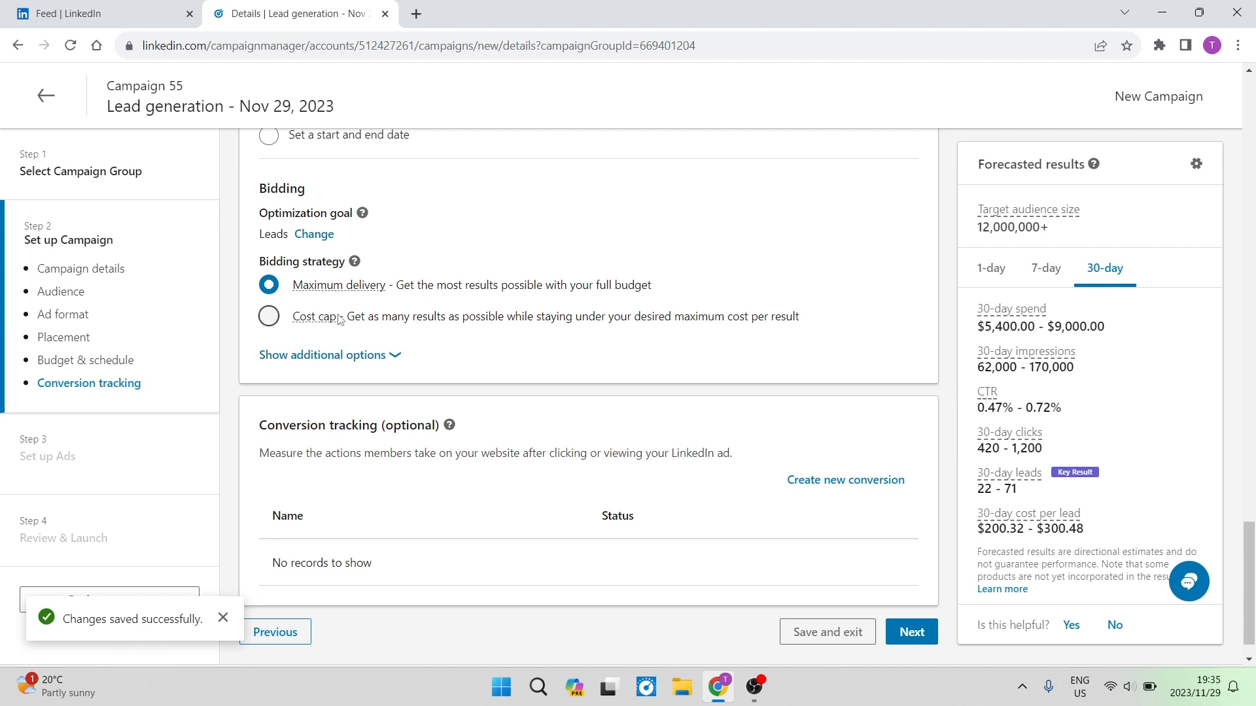
{"action": "left_click_drag", "start_coordinate": [352, 325], "coordinate": [806, 327]}
{"action": "left_click", "coordinate": [743, 297]}
{"action": "left_click", "coordinate": [271, 317]}
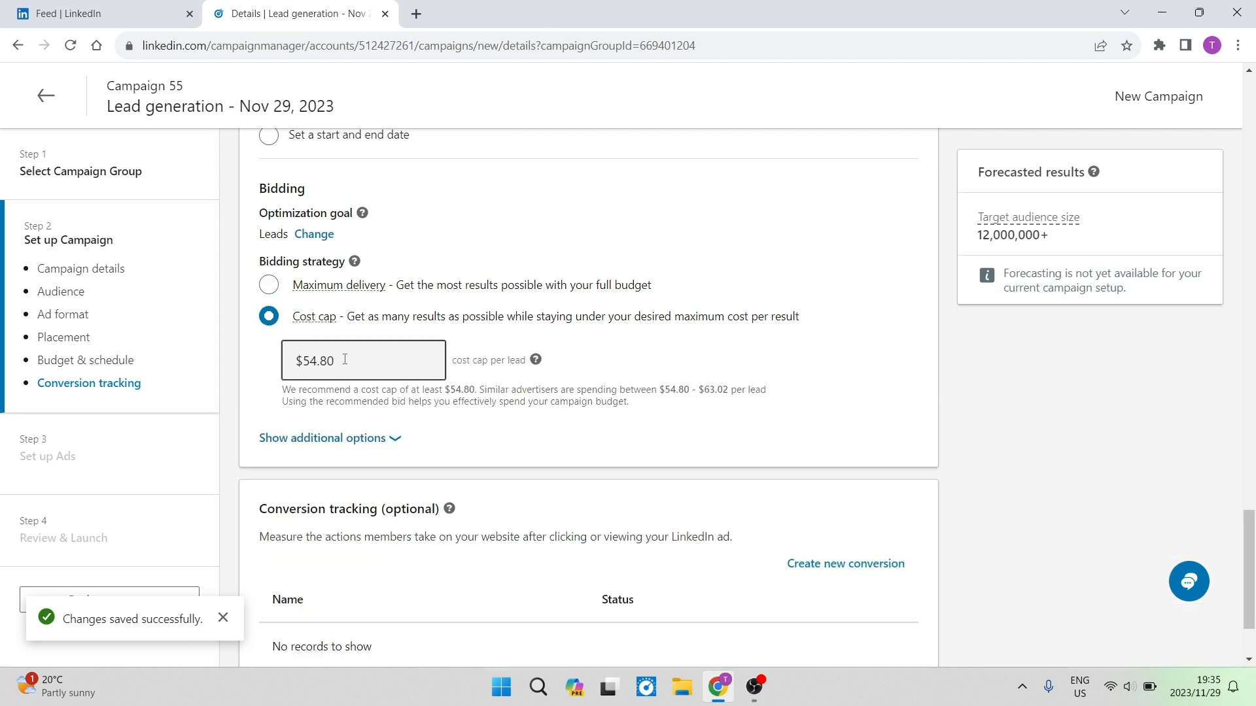
Check the additional bidding options, including the explanation of Manual bidding (Enhanced).
{"action": "scroll", "coordinate": [345, 366], "scroll_direction": "down", "scroll_amount": 2}
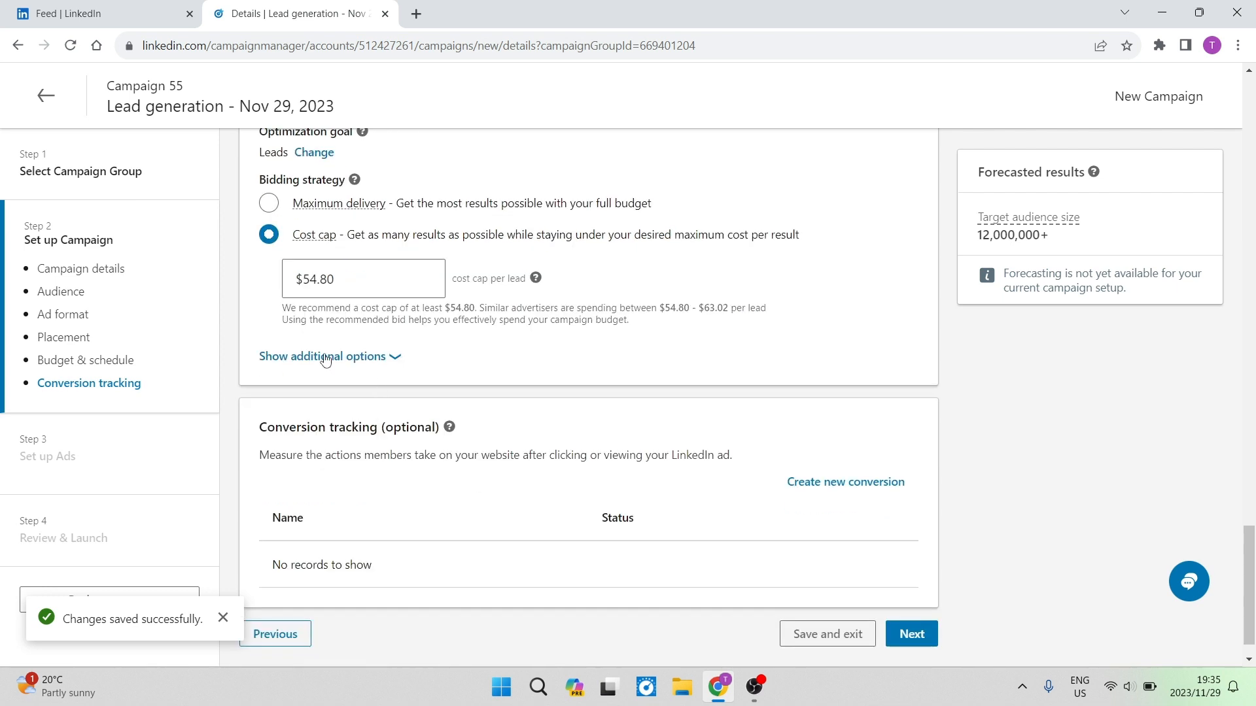
{"action": "left_click", "coordinate": [367, 358]}
{"action": "scroll", "coordinate": [384, 372], "scroll_direction": "down", "scroll_amount": 1}
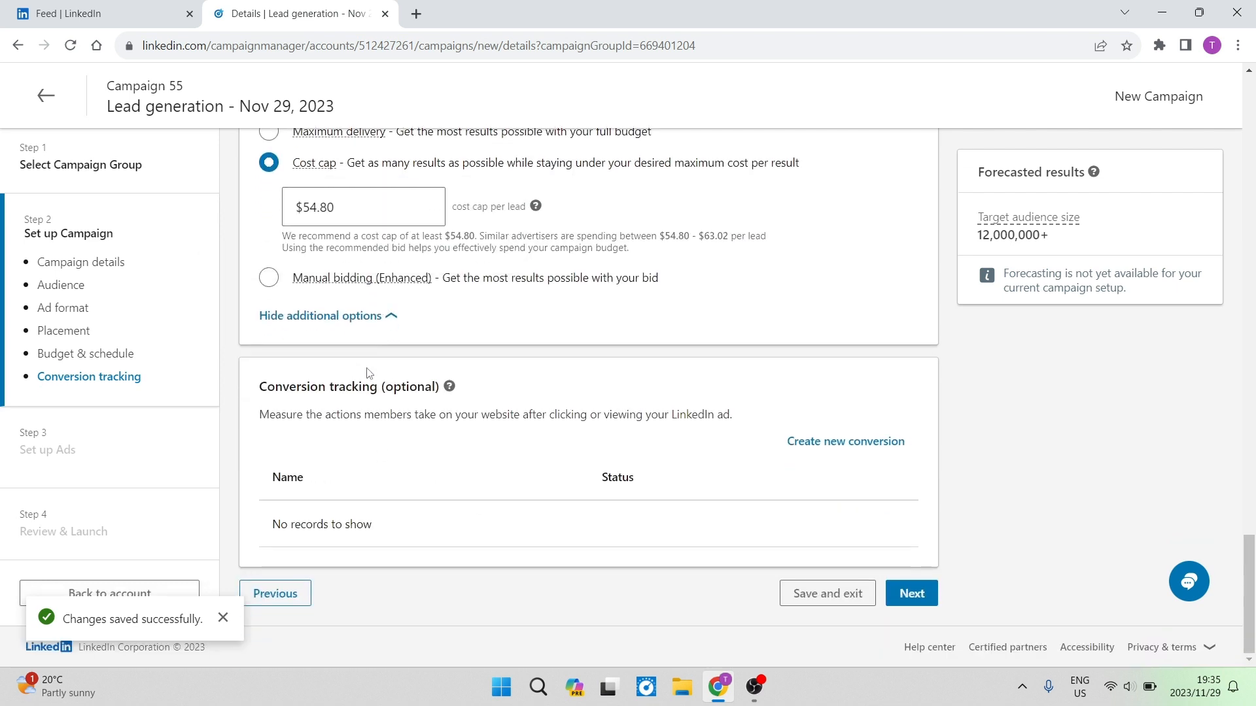
{"action": "mouse_move", "coordinate": [429, 292]}
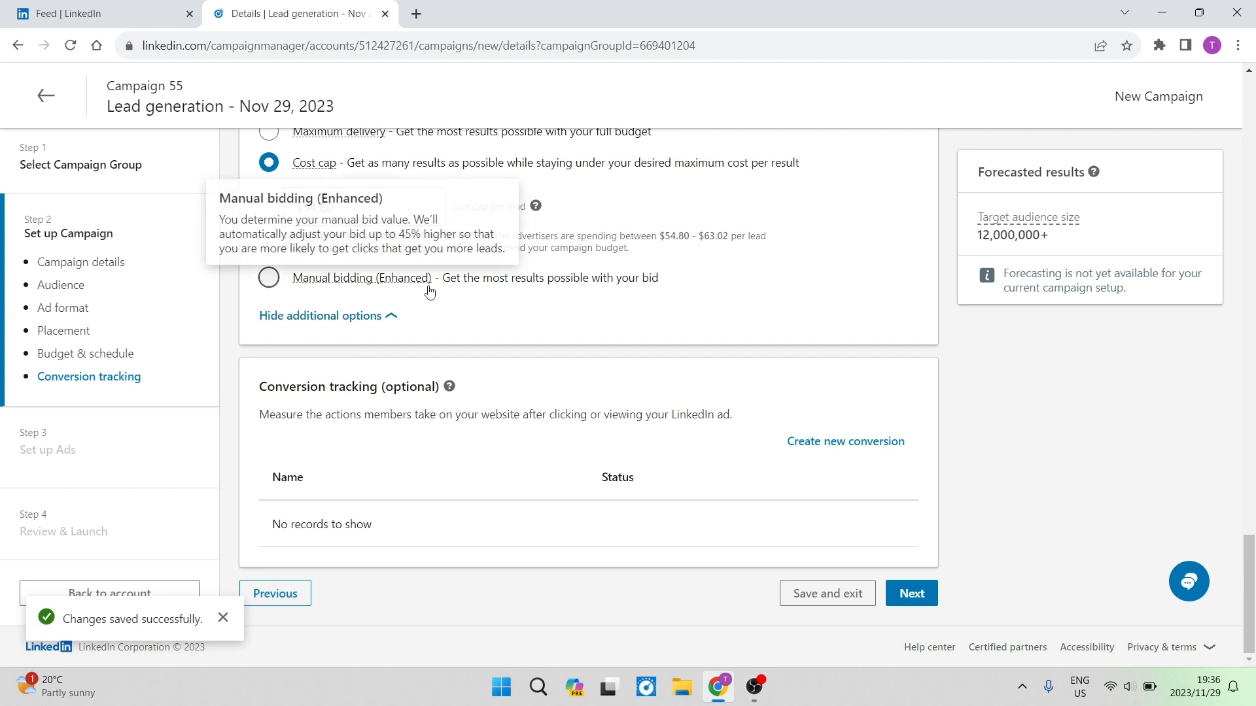
{"action": "left_click", "coordinate": [342, 316]}
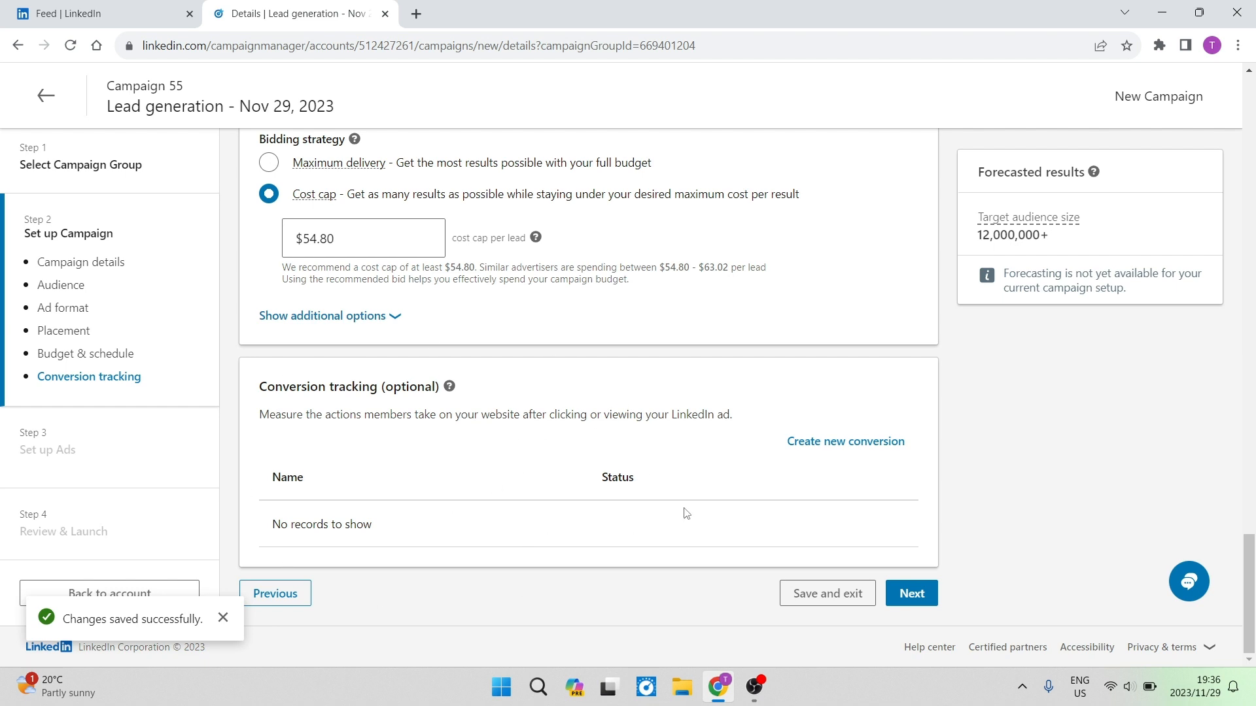
Save the campaign setup with its objective and ad format, and proceed to setting up ads.
{"action": "left_click", "coordinate": [911, 597]}
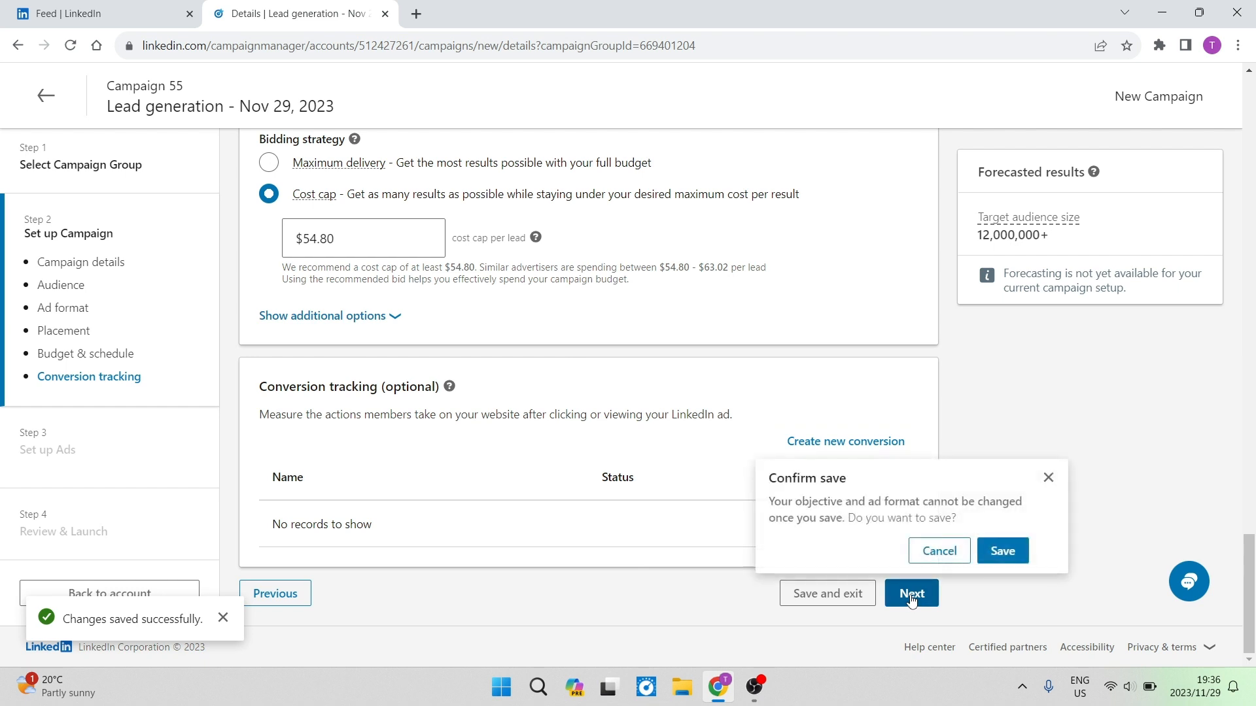
{"action": "left_click", "coordinate": [1002, 551]}
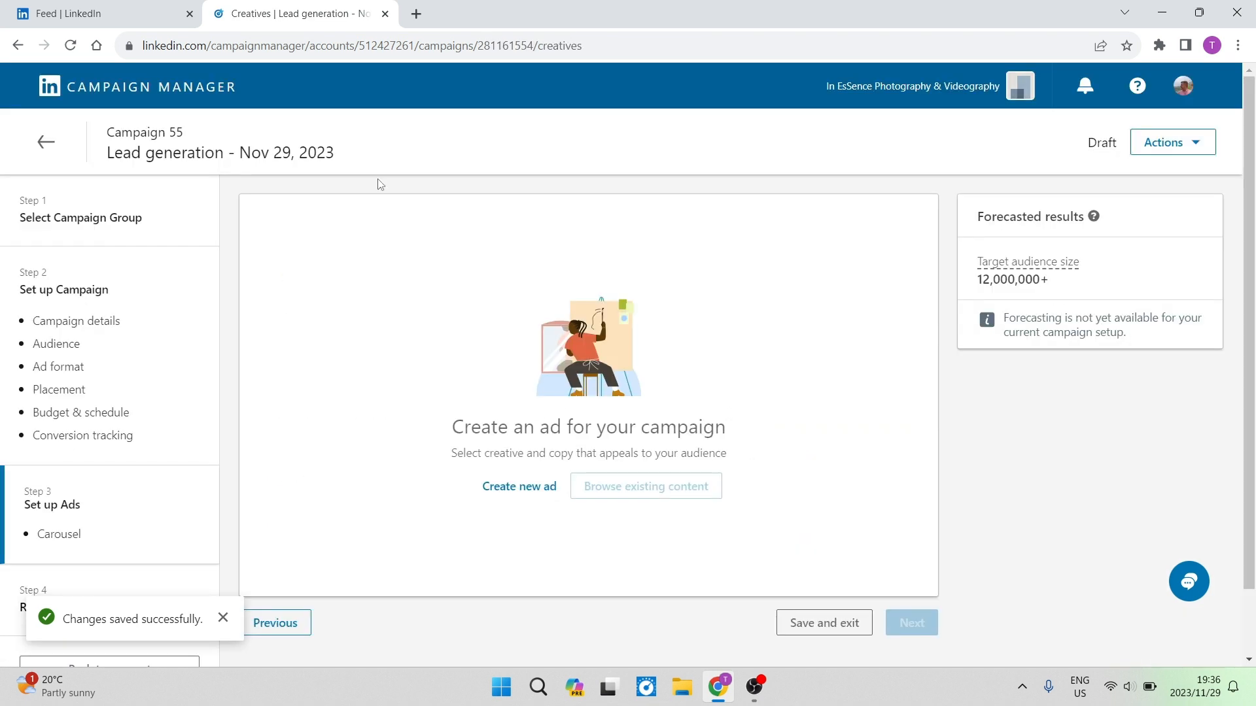
Create a new carousel ad for the campaign and name it Advert 55.
{"action": "left_click_drag", "start_coordinate": [361, 155], "coordinate": [98, 126]}
{"action": "left_click", "coordinate": [301, 250]}
{"action": "left_click", "coordinate": [525, 493]}
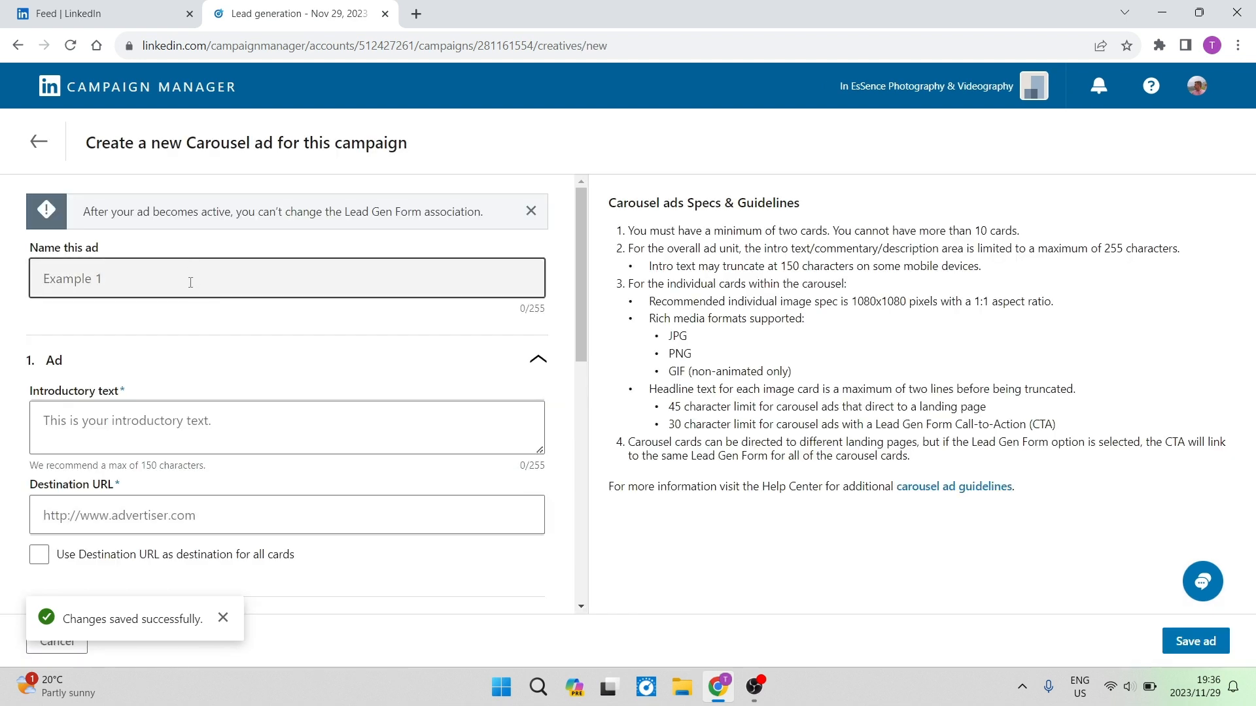
{"action": "type", "text": "Advert 55"}
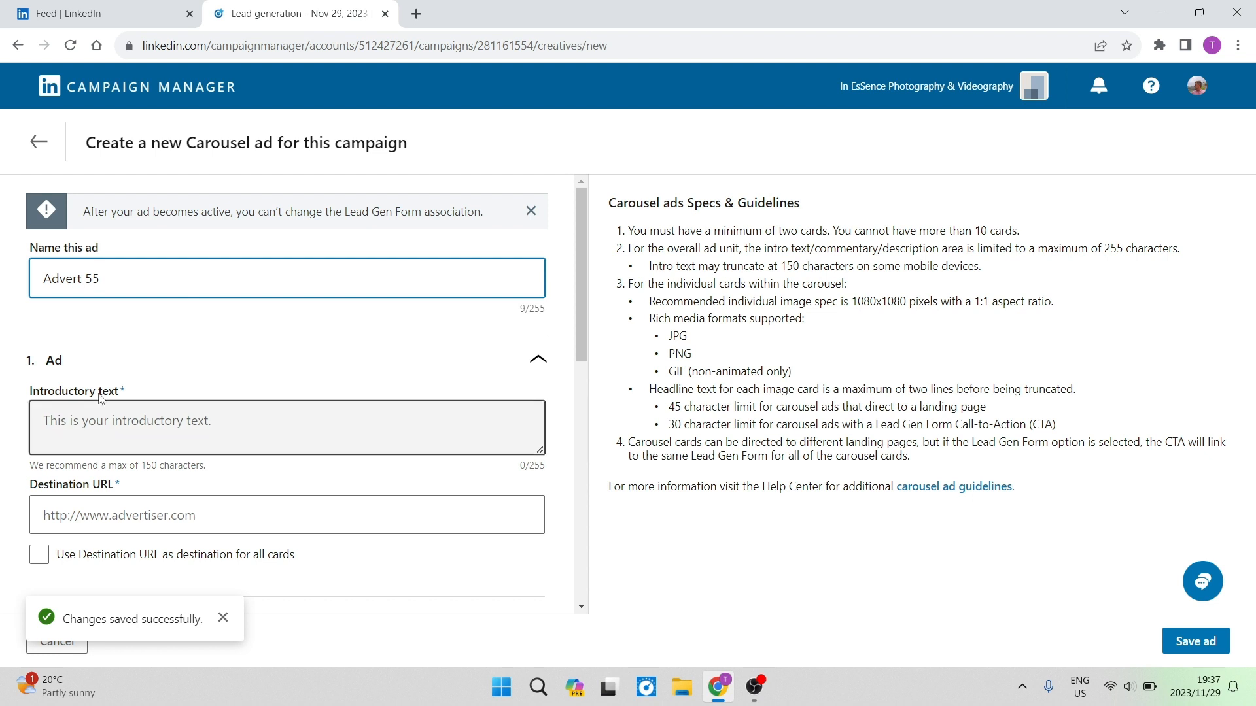
Examine the ad's introductory text, destination URL and carousel card headline, image and URL fields.
{"action": "left_click", "coordinate": [160, 422]}
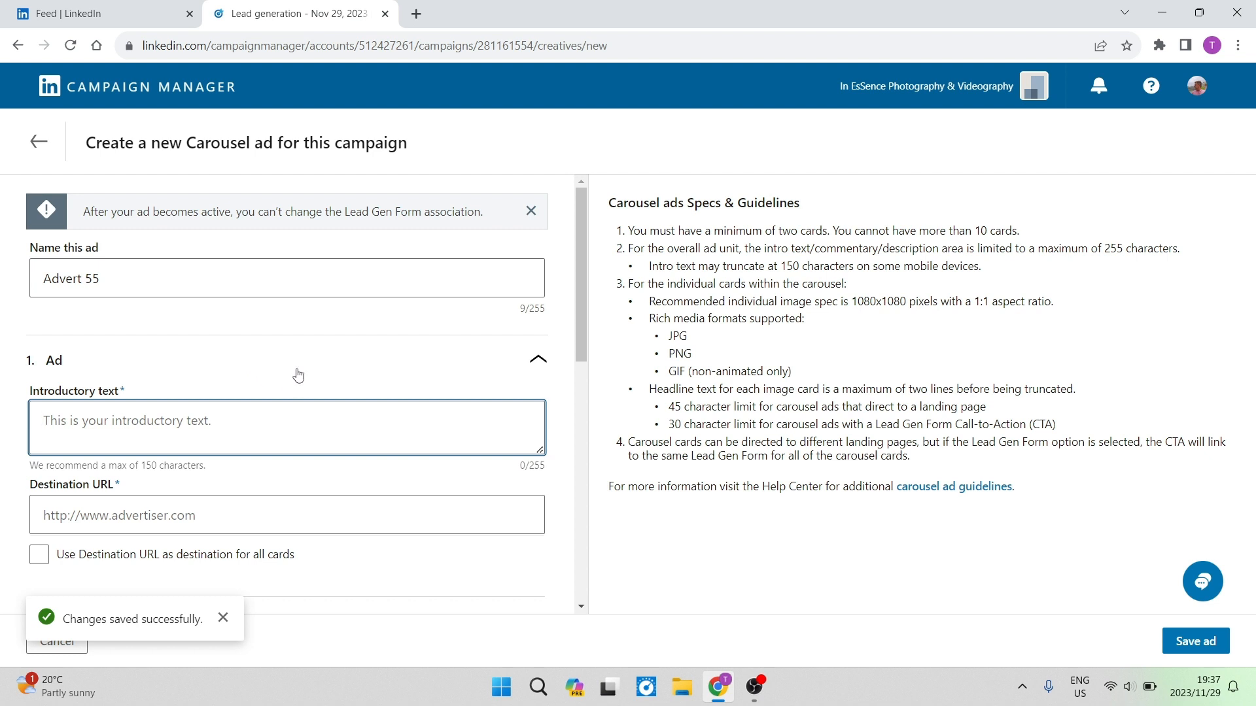
{"action": "left_click_drag", "start_coordinate": [201, 471], "coordinate": [143, 474]}
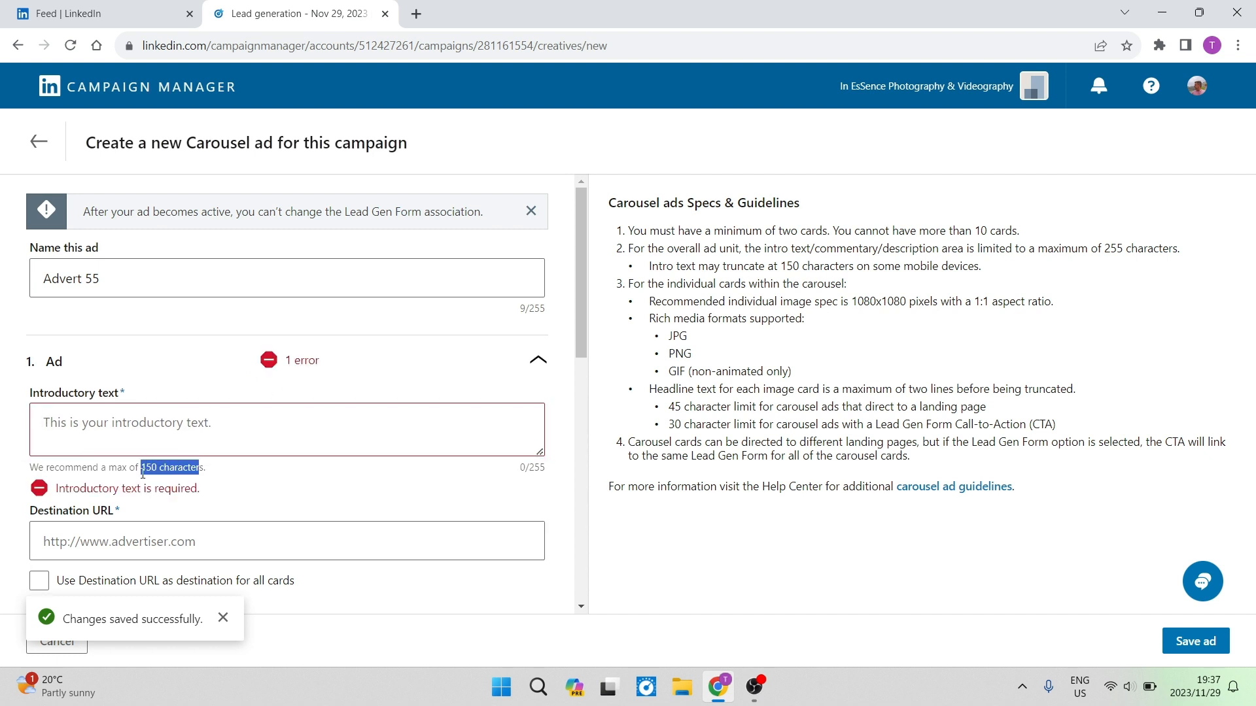
{"action": "left_click", "coordinate": [174, 425]}
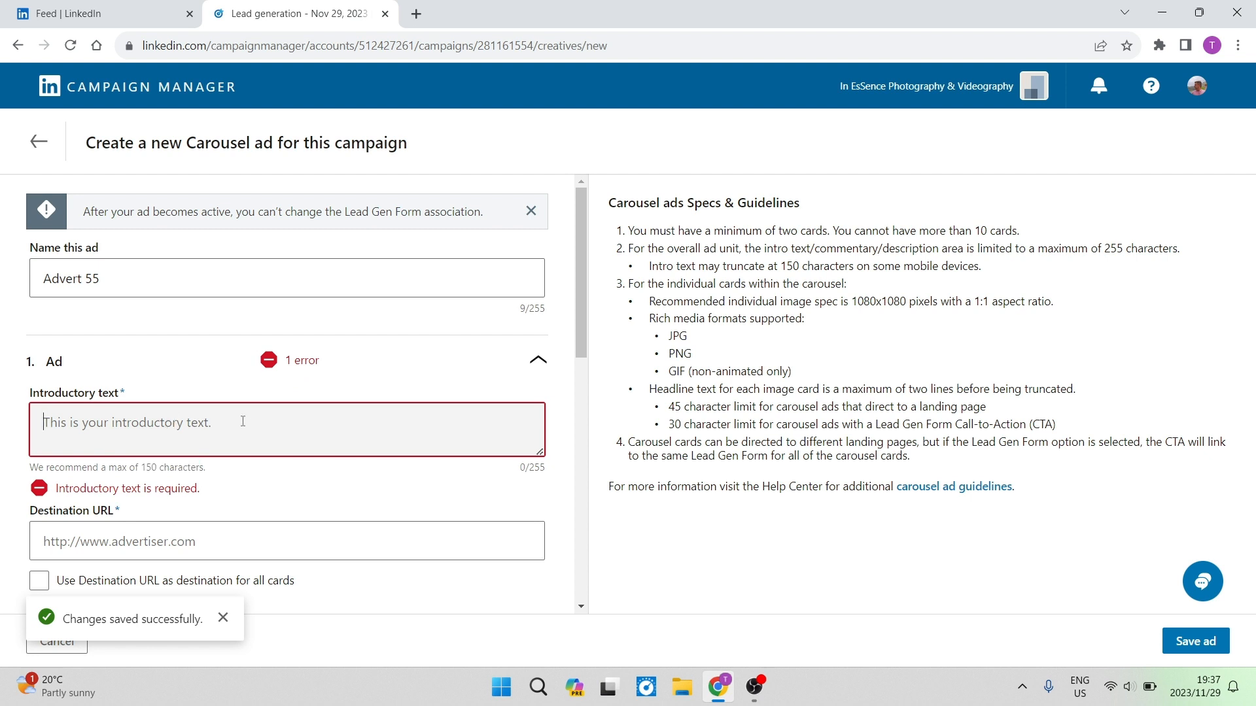
{"action": "scroll", "coordinate": [243, 422], "scroll_direction": "down", "scroll_amount": 4}
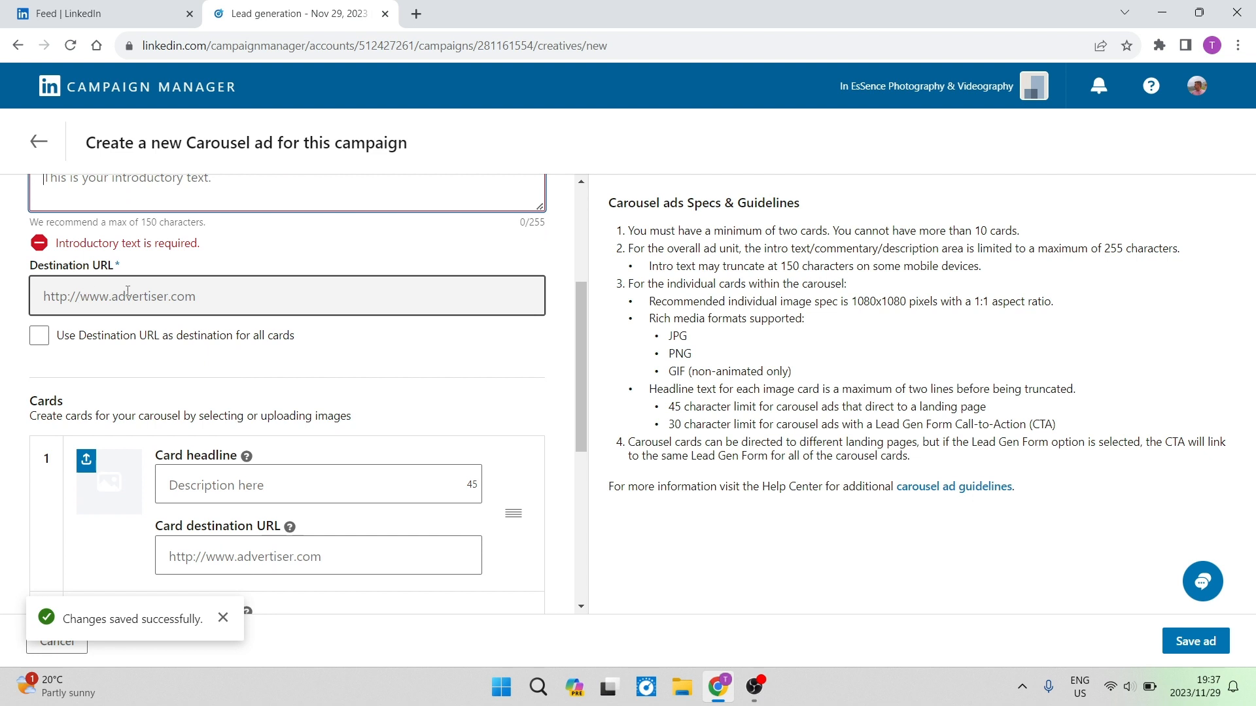
{"action": "left_click", "coordinate": [263, 291]}
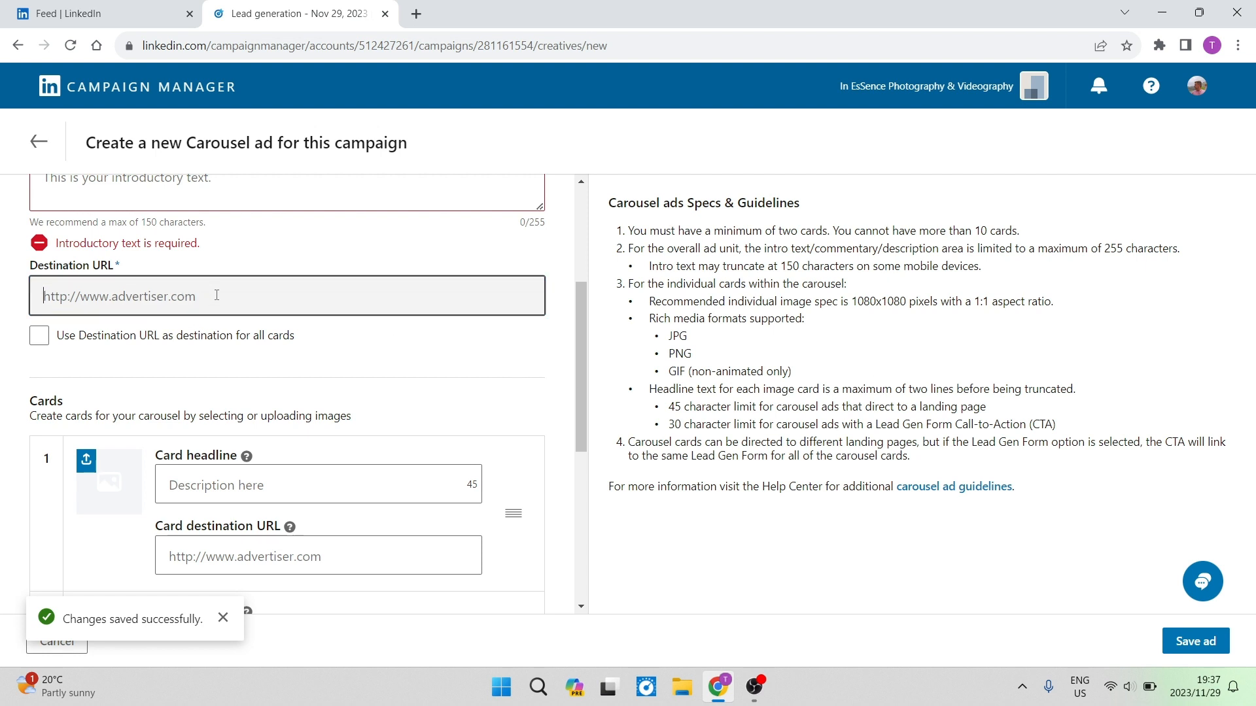
{"action": "scroll", "coordinate": [242, 393], "scroll_direction": "down", "scroll_amount": 1}
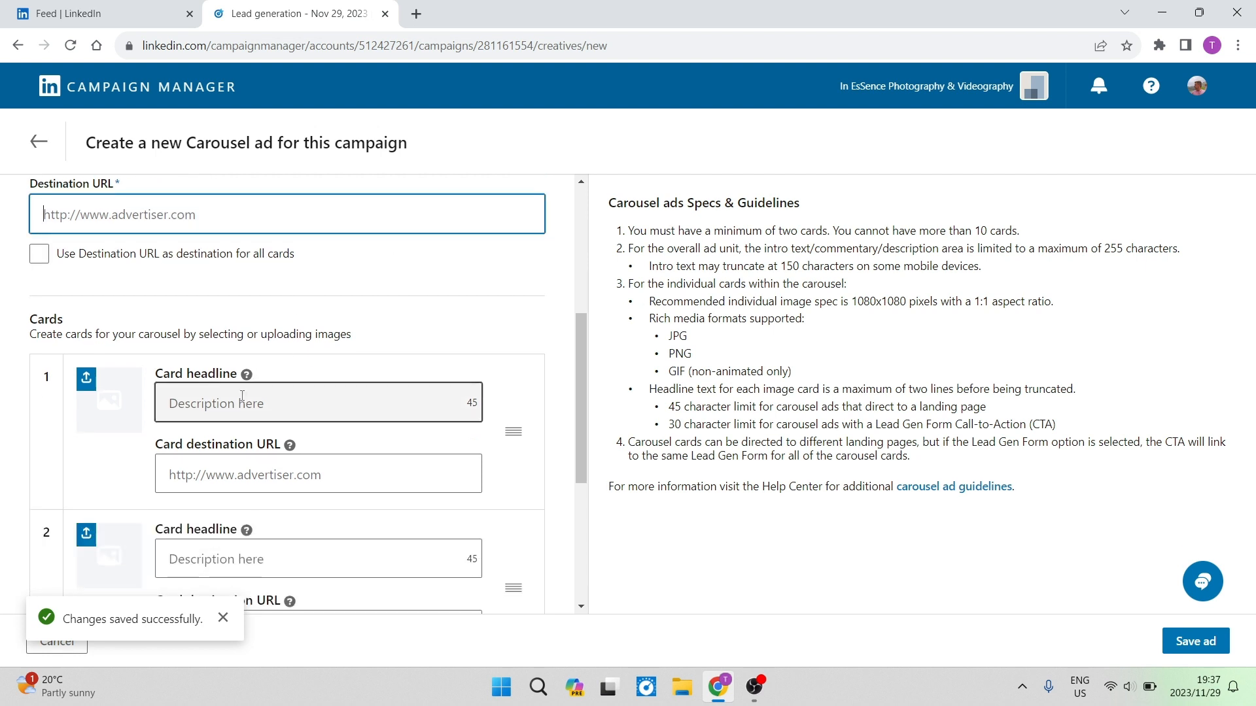
{"action": "scroll", "coordinate": [242, 395], "scroll_direction": "down", "scroll_amount": 1}
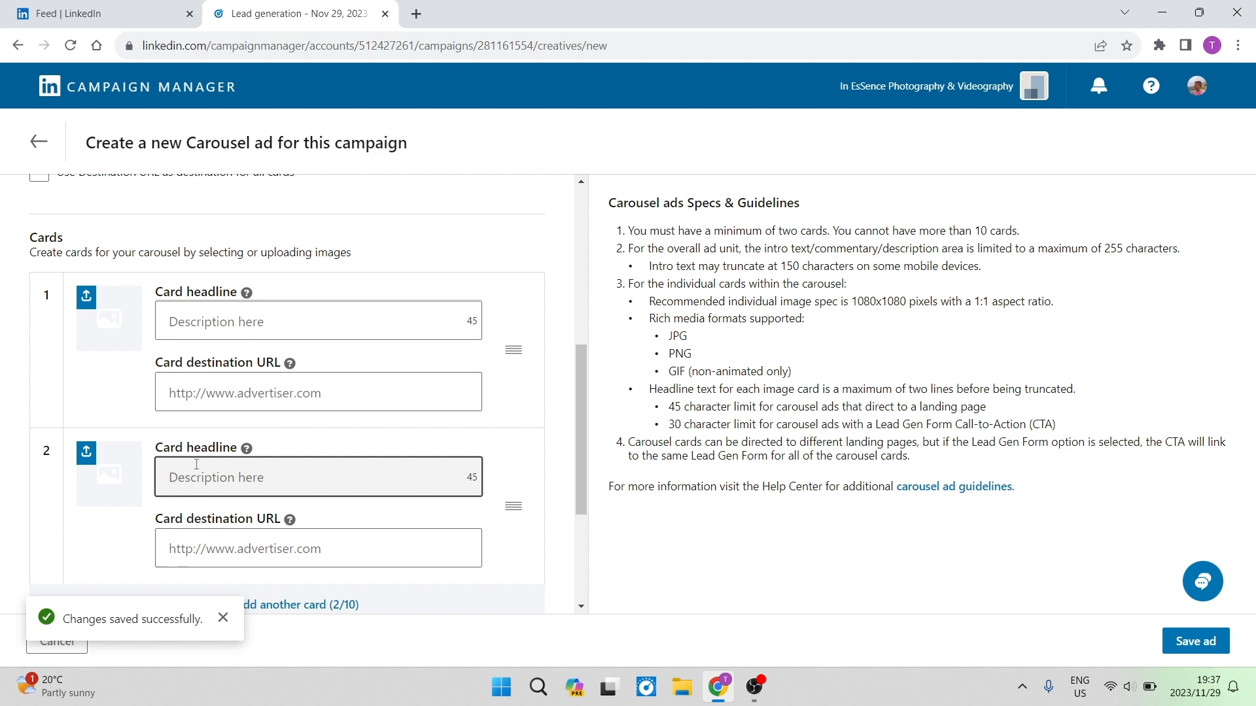
{"action": "scroll", "coordinate": [189, 442], "scroll_direction": "down", "scroll_amount": 1}
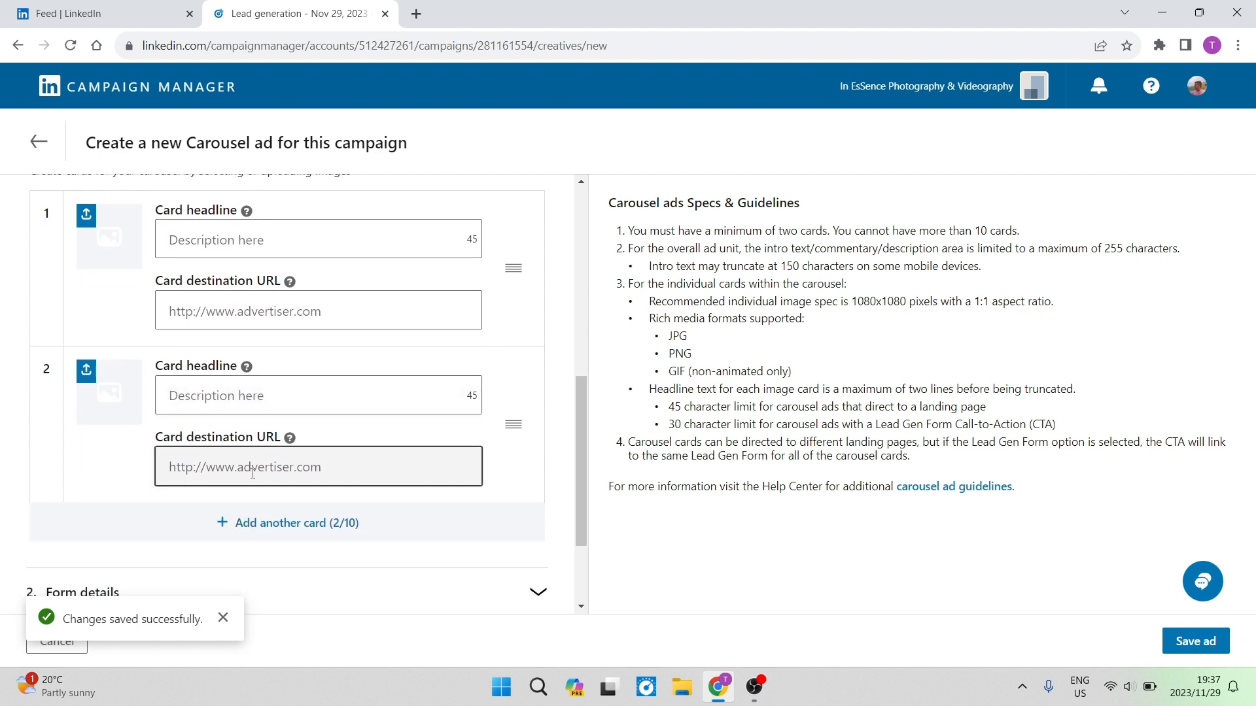
{"action": "scroll", "coordinate": [252, 460], "scroll_direction": "up", "scroll_amount": 1}
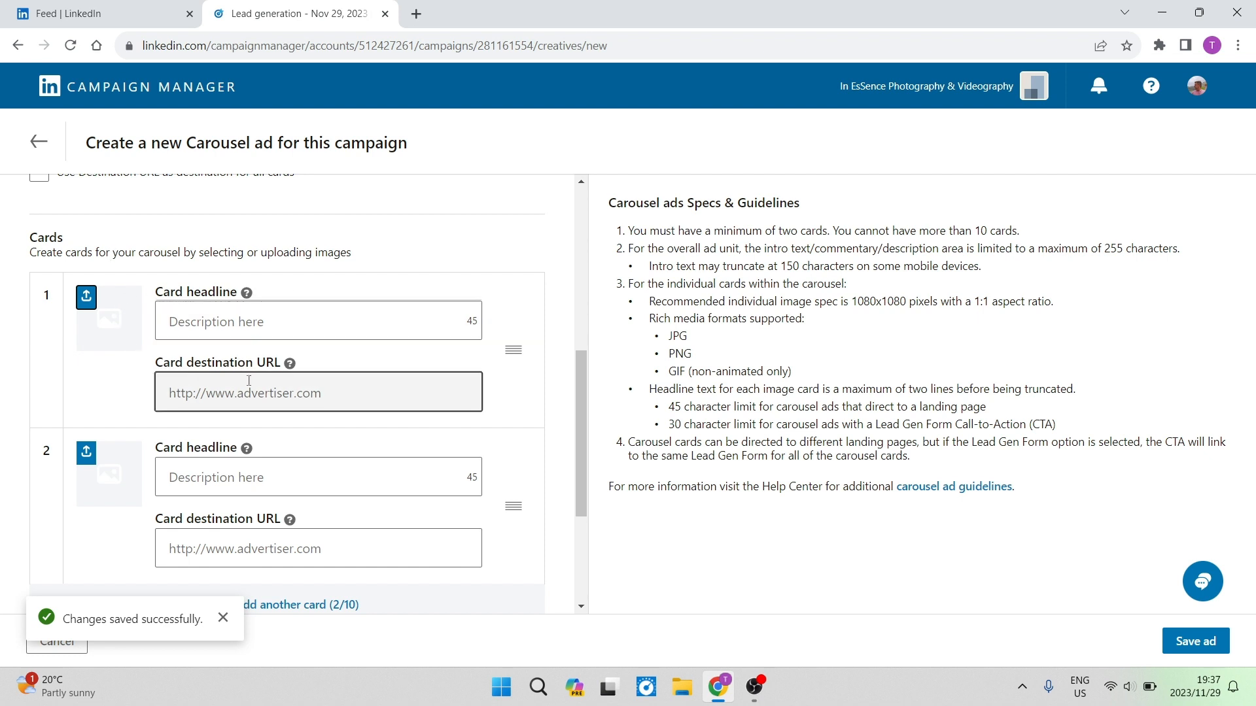
{"action": "scroll", "coordinate": [255, 392], "scroll_direction": "down", "scroll_amount": 2}
{"action": "scroll", "coordinate": [255, 393], "scroll_direction": "down", "scroll_amount": 1}
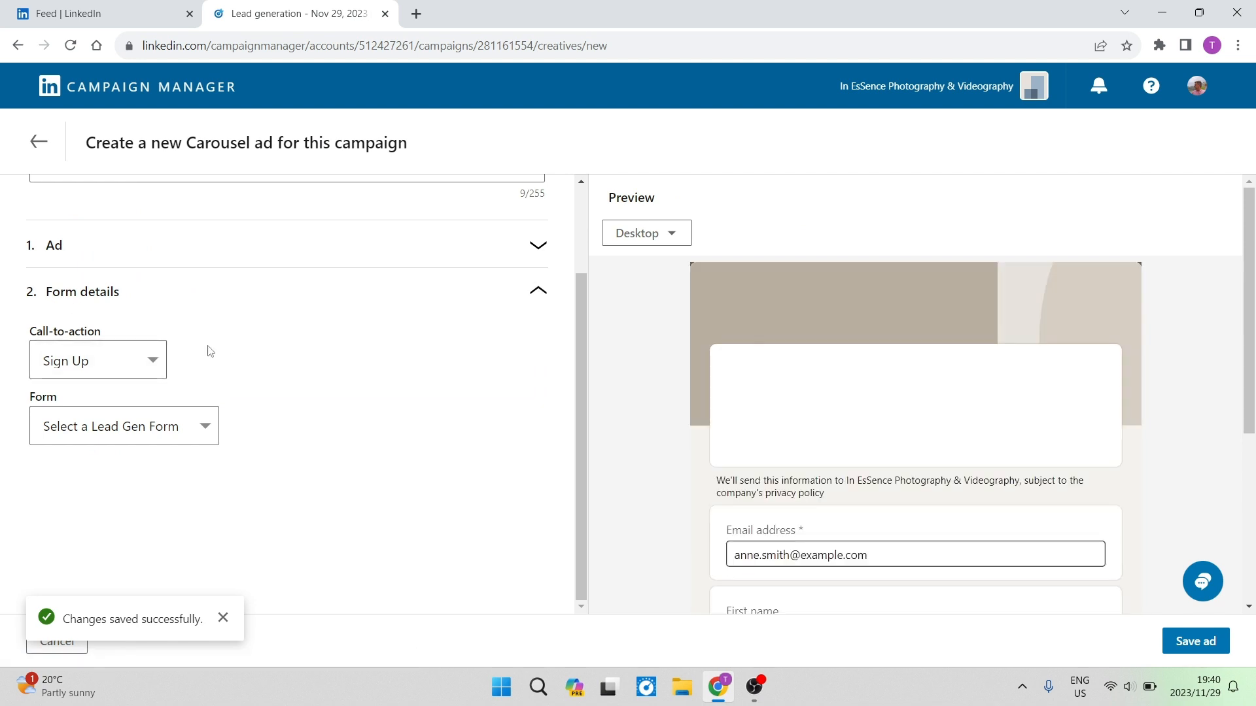
Set the ad form's call-to-action to Subscribe, check the Lead Gen Form choices, and save the ad.
{"action": "left_click", "coordinate": [150, 366]}
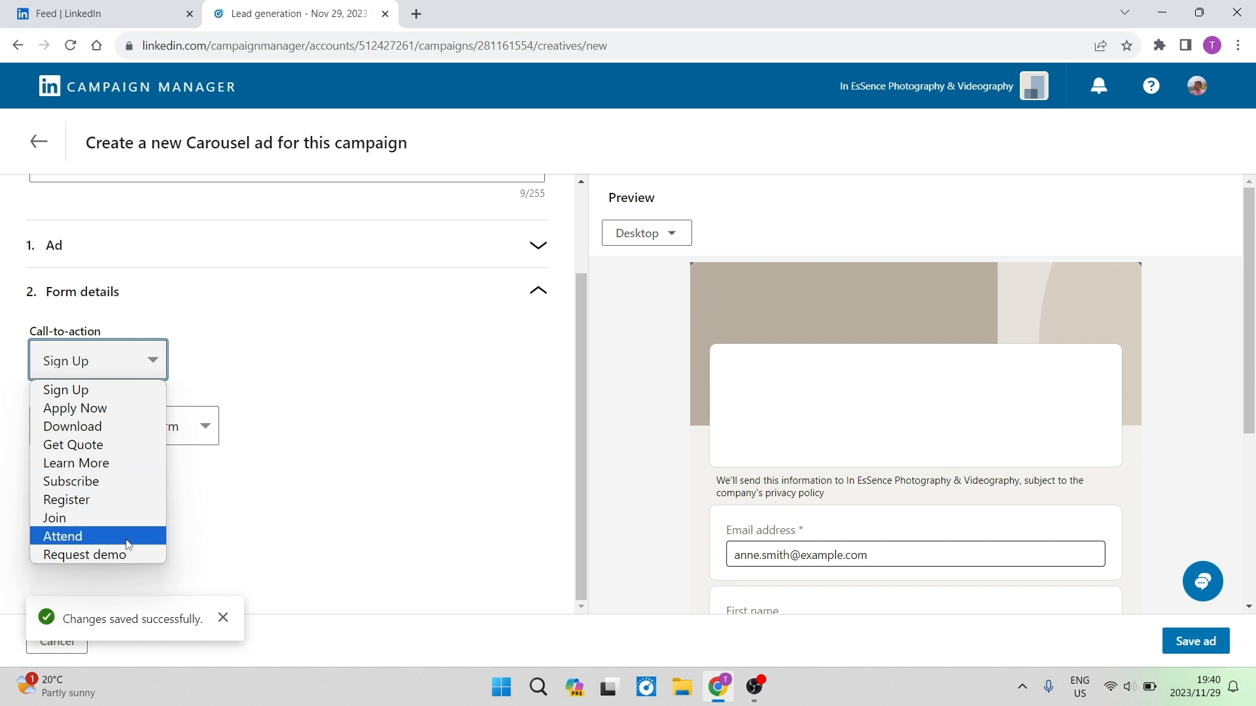
{"action": "left_click", "coordinate": [70, 484]}
{"action": "left_click", "coordinate": [194, 432]}
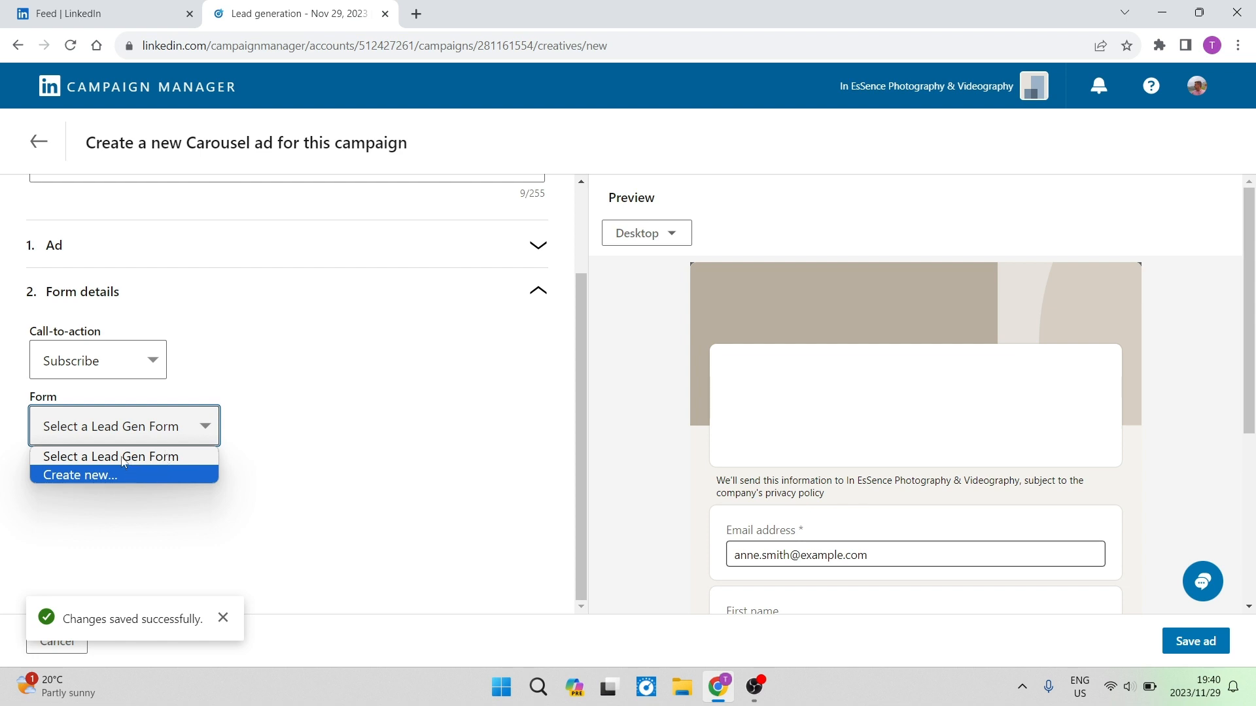
{"action": "left_click", "coordinate": [336, 391]}
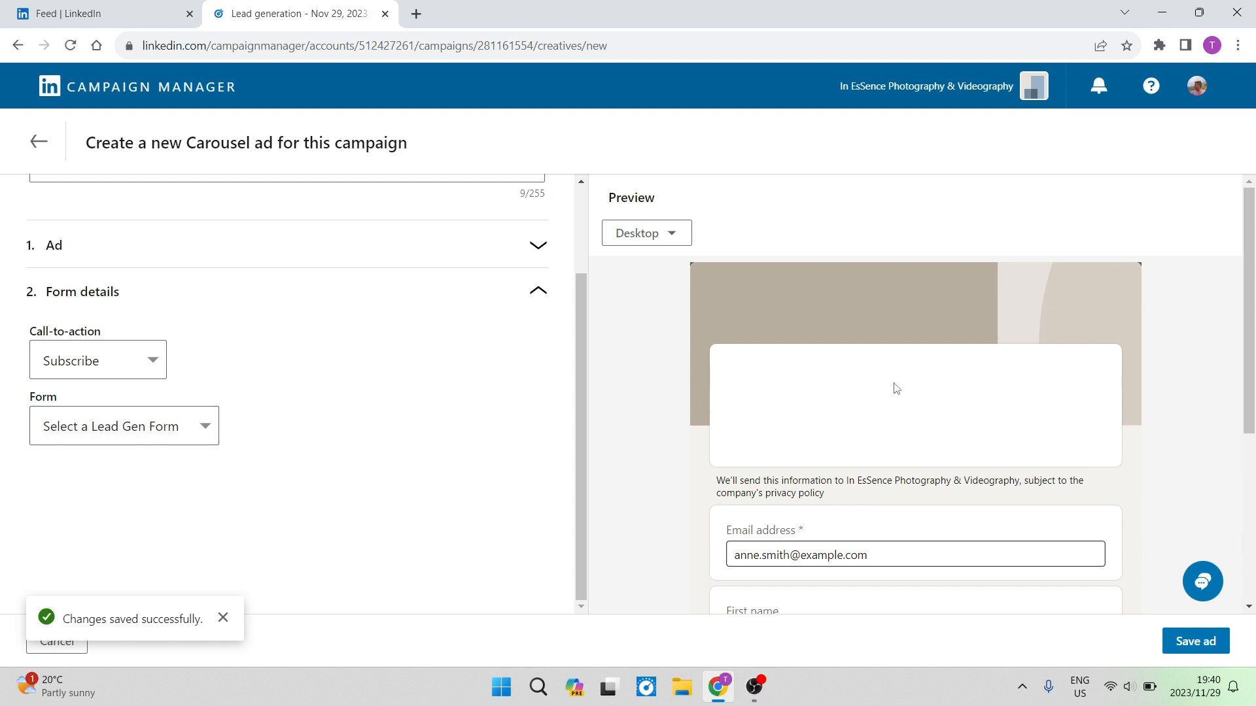
{"action": "left_click", "coordinate": [1194, 646]}
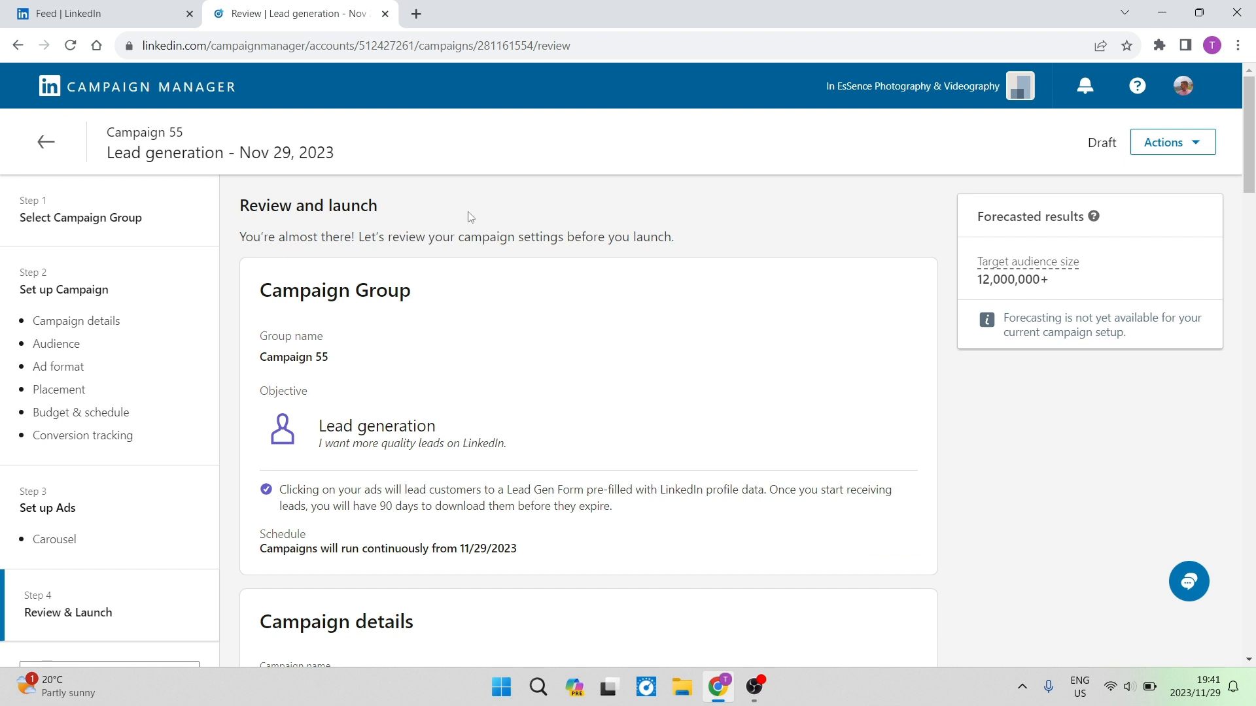
Review the campaign settings before launch and go back to the account's campaign groups overview.
{"action": "scroll", "coordinate": [464, 363], "scroll_direction": "down", "scroll_amount": 1}
{"action": "scroll", "coordinate": [471, 376], "scroll_direction": "up", "scroll_amount": 1}
{"action": "left_click", "coordinate": [140, 99]}
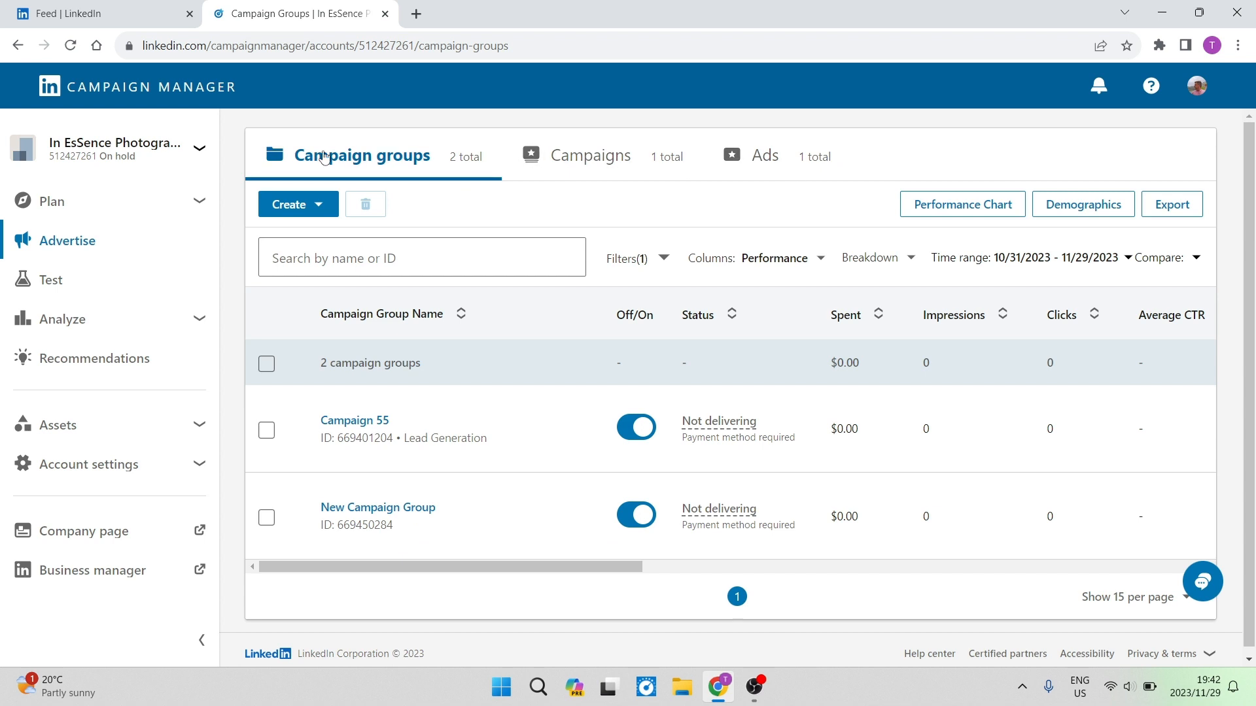
View the profile options available for the signed-in account.
{"action": "left_click", "coordinate": [1189, 91]}
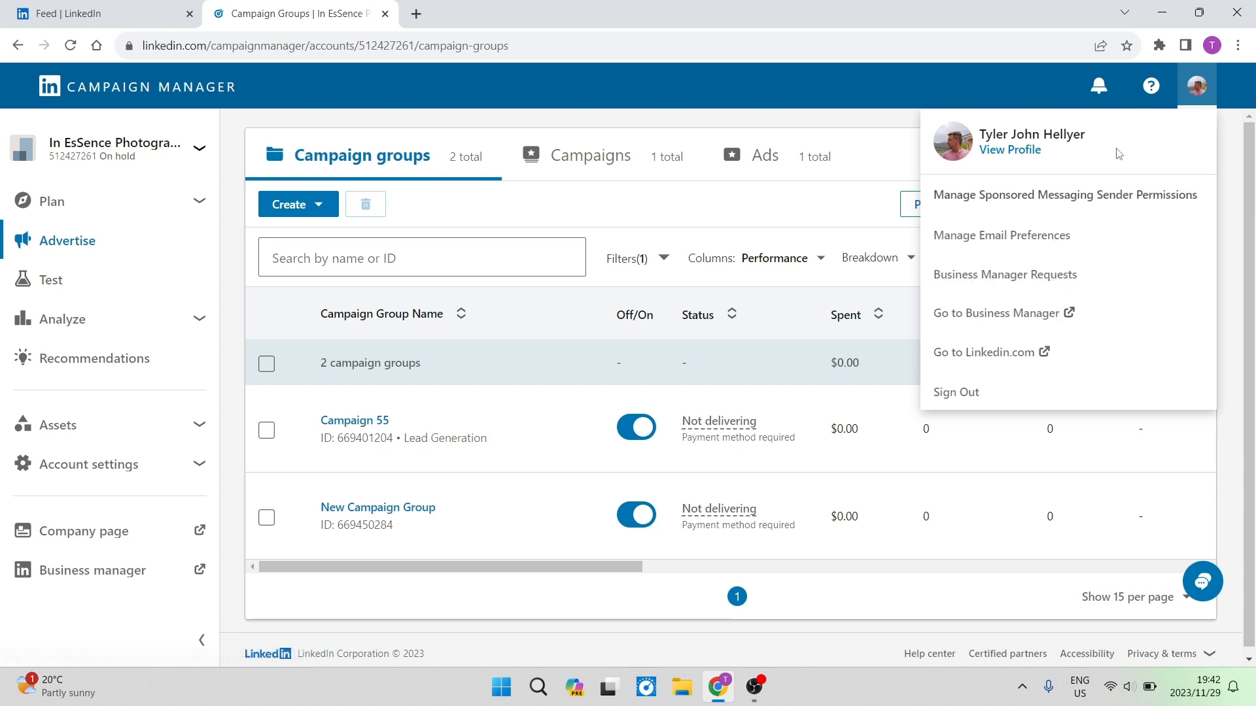
{"action": "left_click", "coordinate": [1197, 89]}
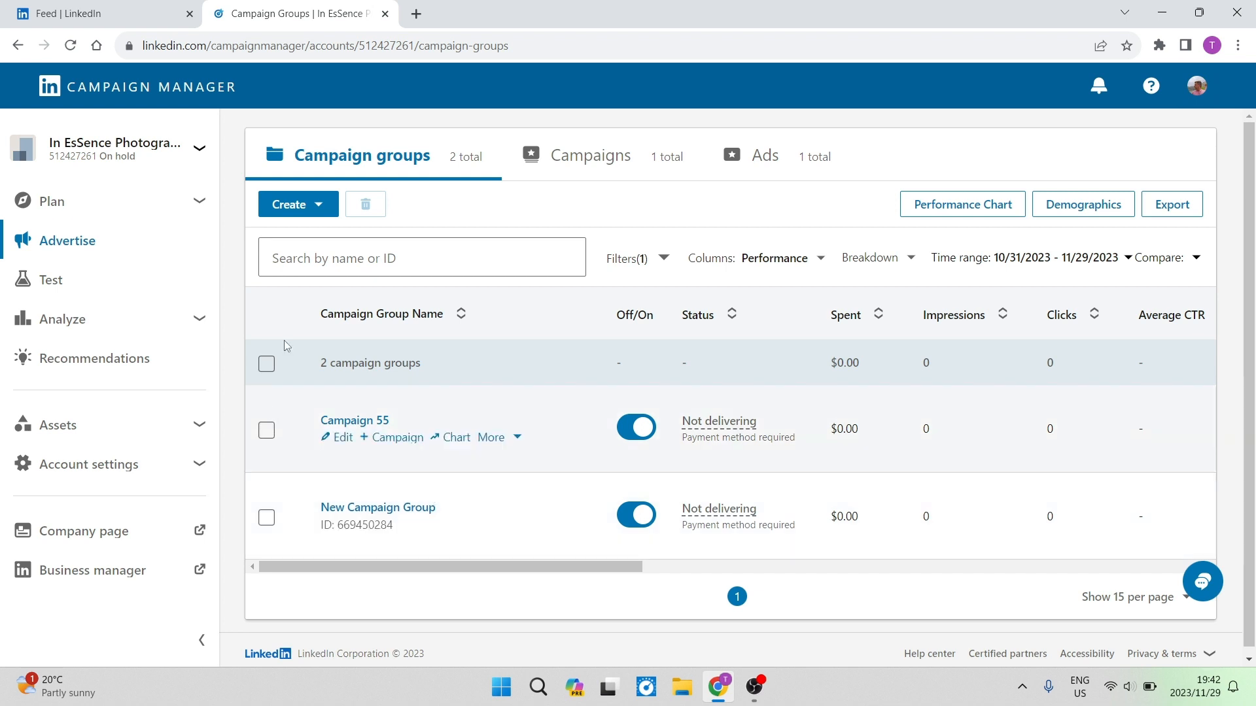
Turn off both campaign groups, Campaign 55 and New Campaign Group.
{"action": "mouse_move", "coordinate": [374, 446]}
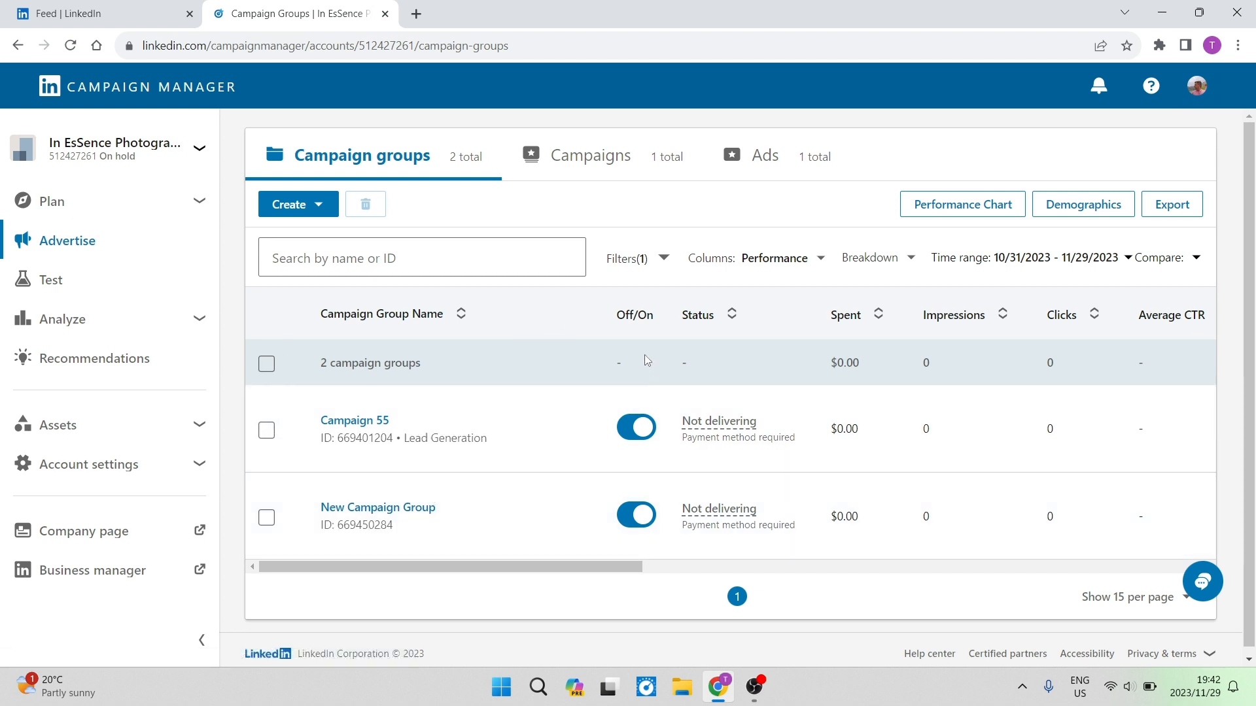
{"action": "left_click", "coordinate": [641, 432]}
{"action": "mouse_move", "coordinate": [641, 548]}
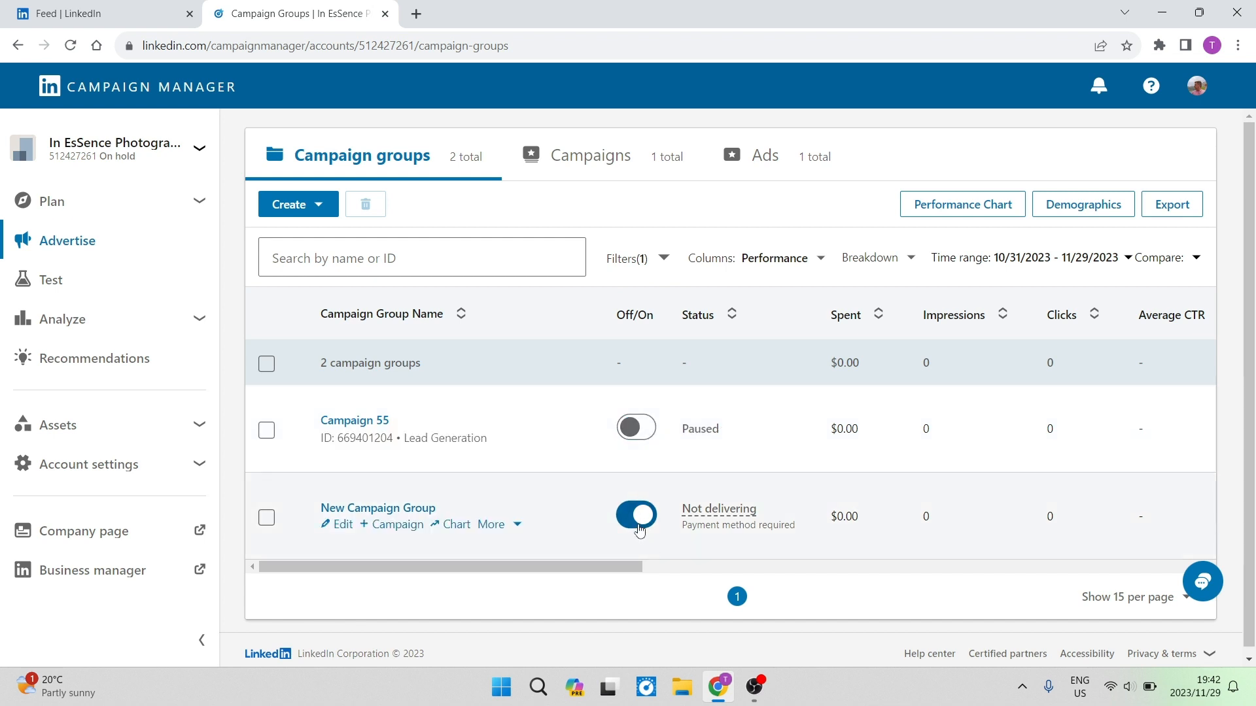
{"action": "left_click", "coordinate": [637, 516]}
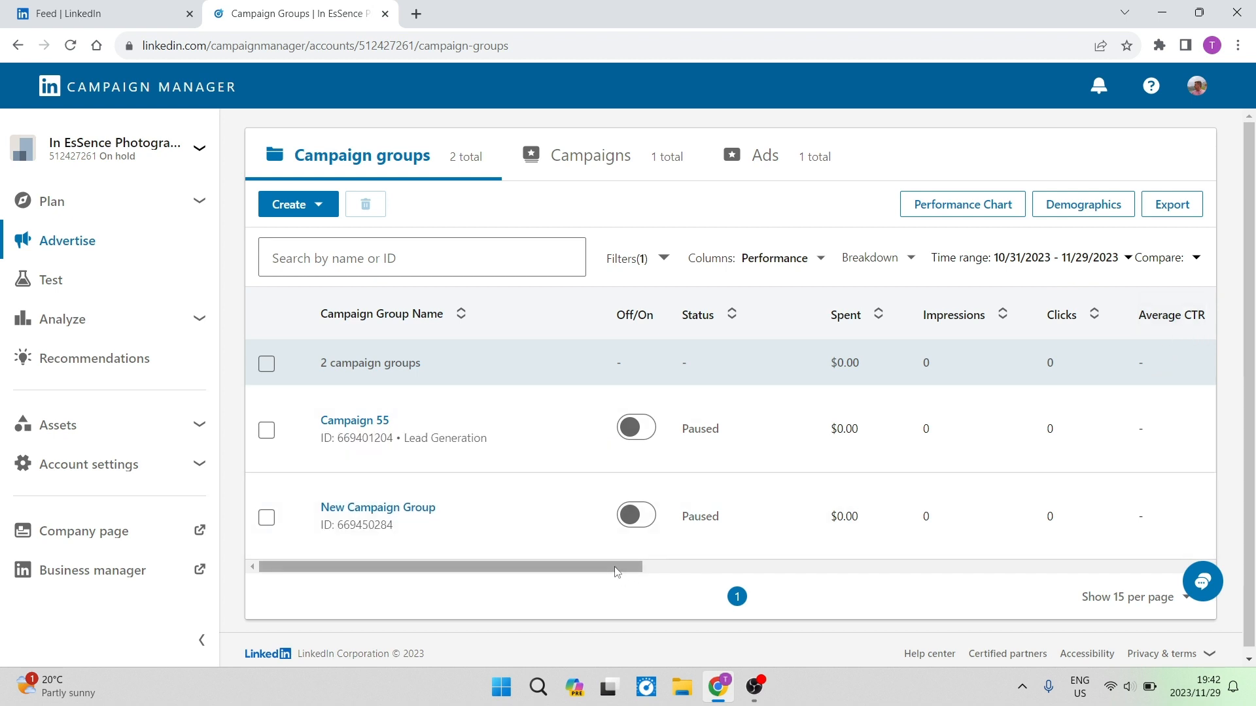
{"action": "left_click_drag", "start_coordinate": [615, 571], "coordinate": [491, 622]}
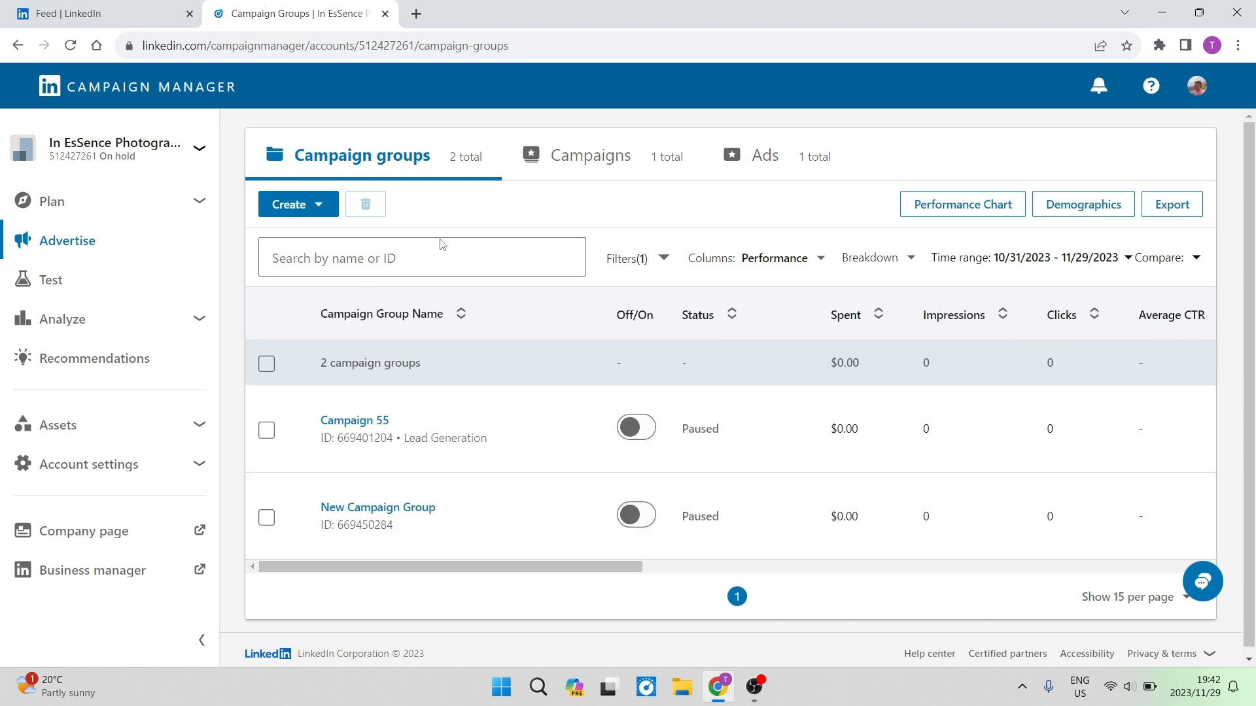